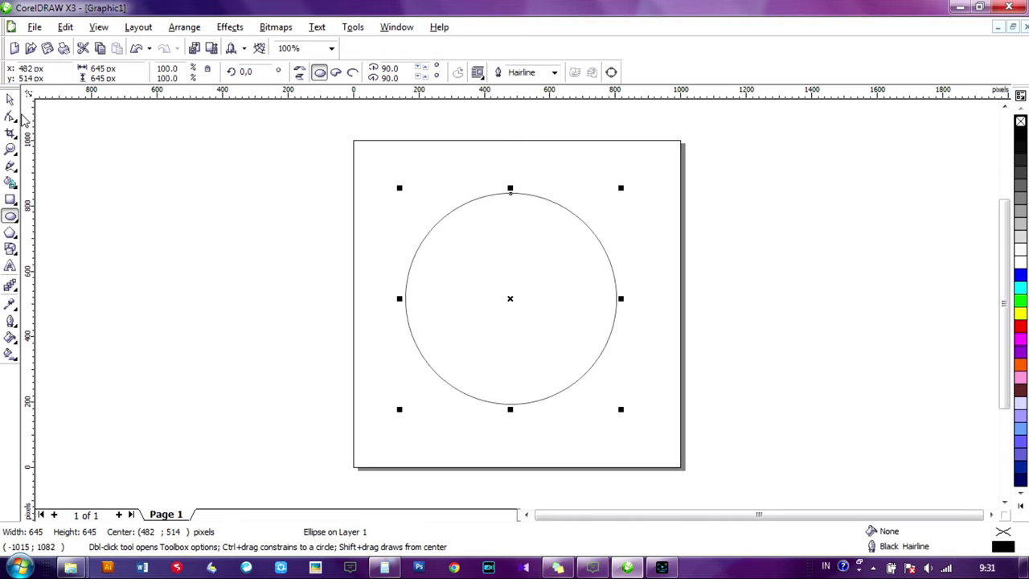
# Step: Resize the circle to 500 px wide and 500 px high
pyautogui.click(123, 69)
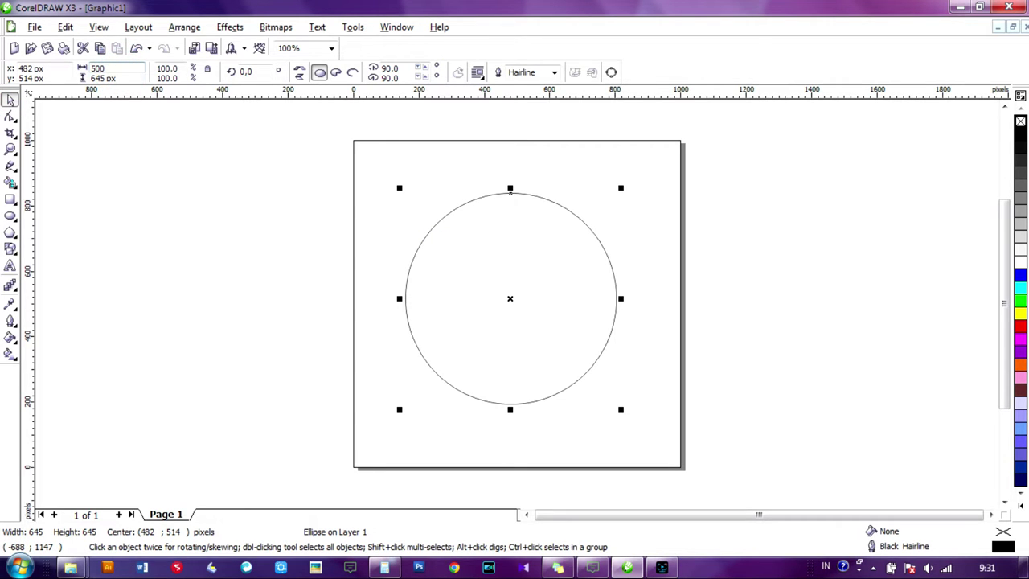
pyautogui.press('Return')
# Step: Try a 20 pt outline on the circle and undo it
pyautogui.click(543, 71)
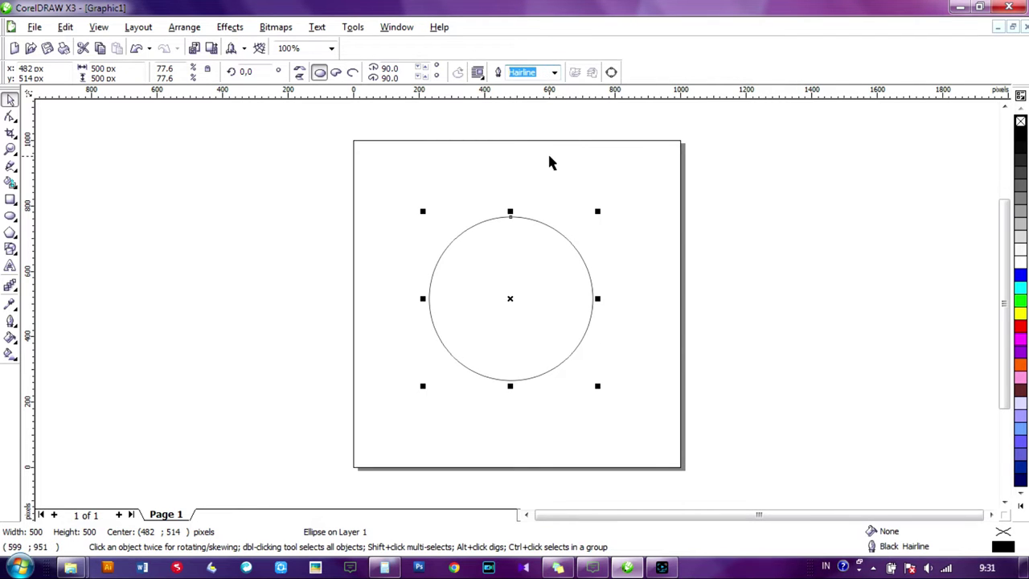
pyautogui.write('20')
pyautogui.press('Return')
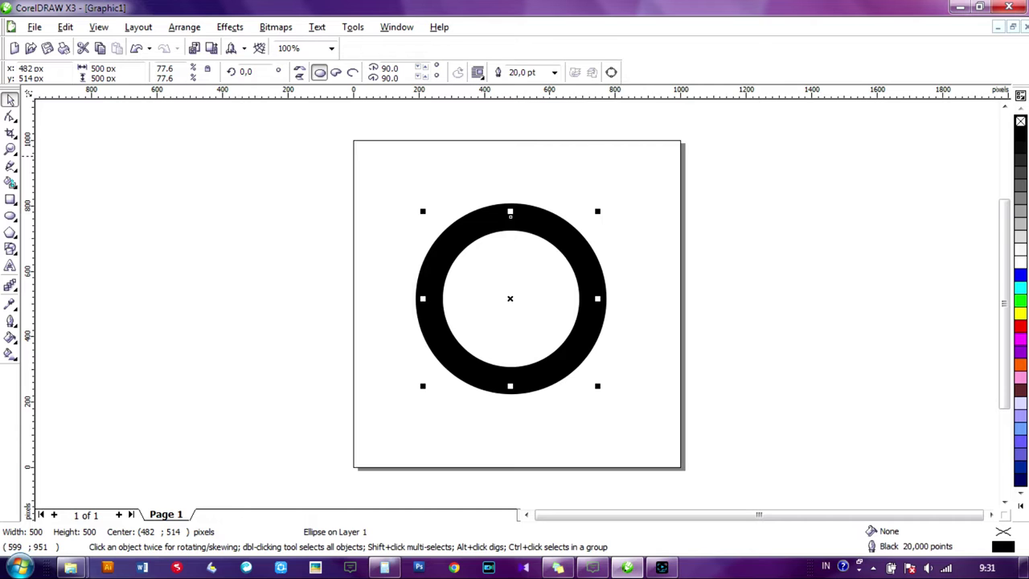
pyautogui.click(541, 72)
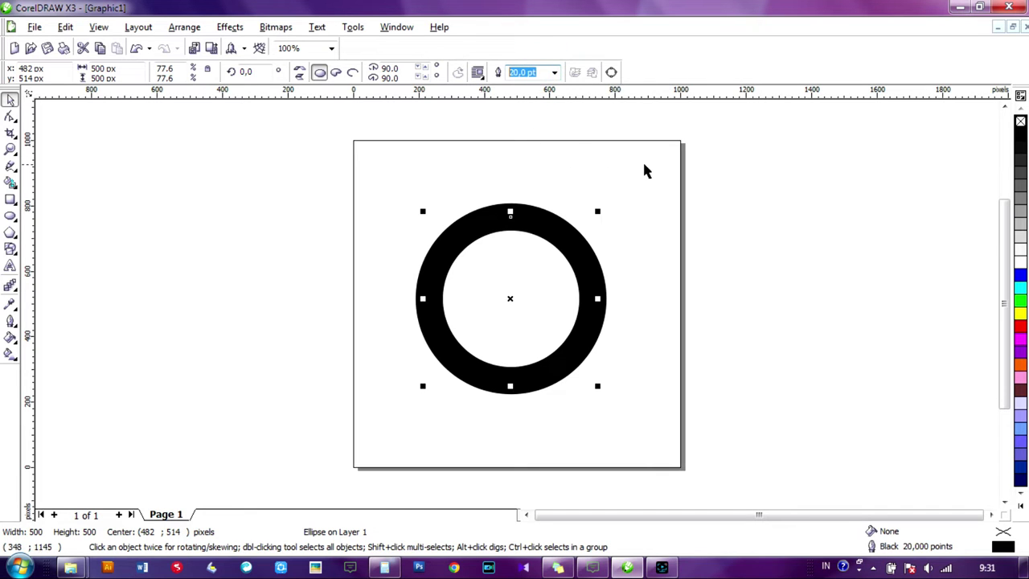
pyautogui.click(629, 197)
pyautogui.hotkey('ctrl', 'z')
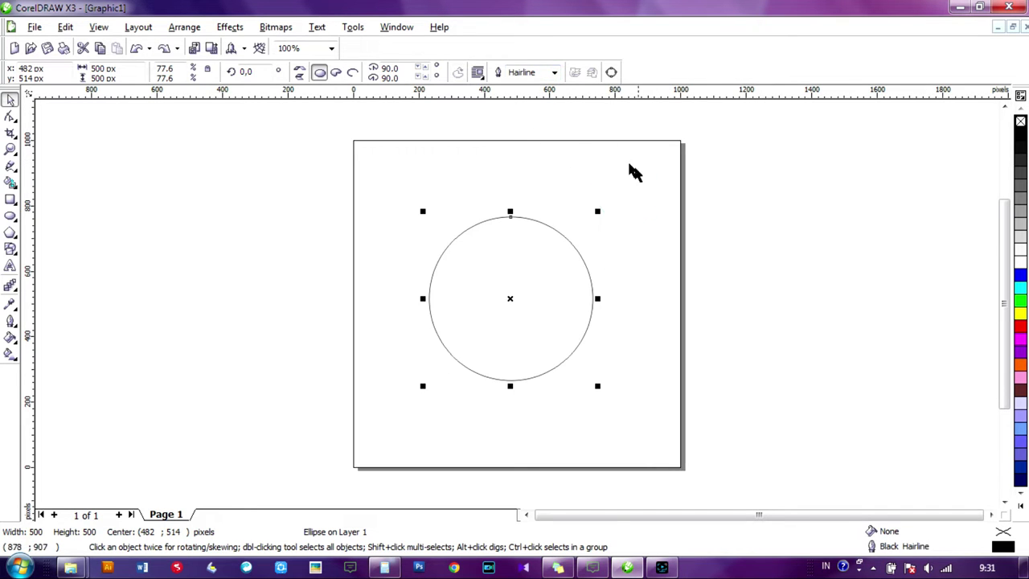
# Step: Set the circle's outline width to 10 pt and deselect it
pyautogui.click(538, 72)
pyautogui.write('10')
pyautogui.press('Return')
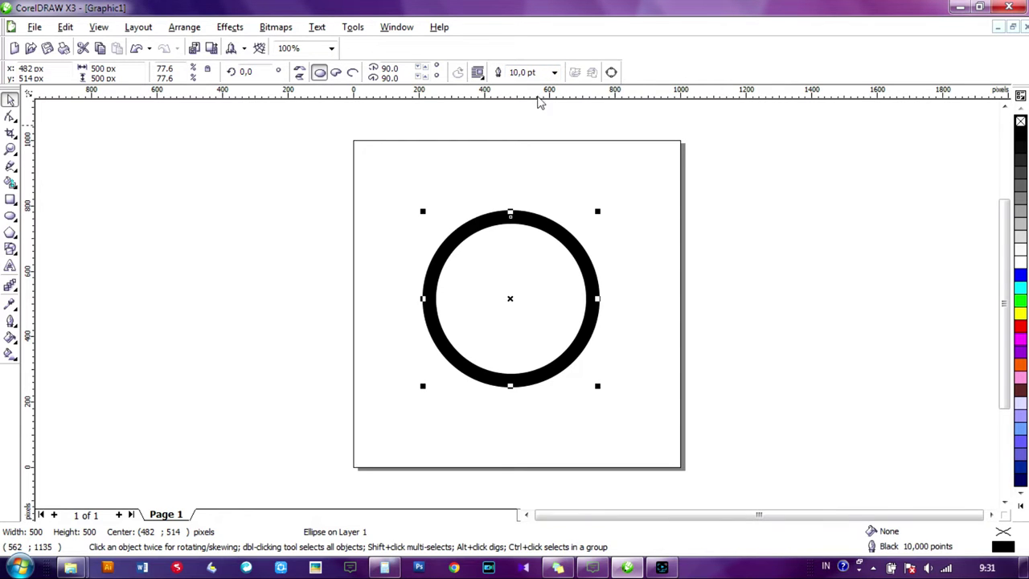
pyautogui.click(649, 217)
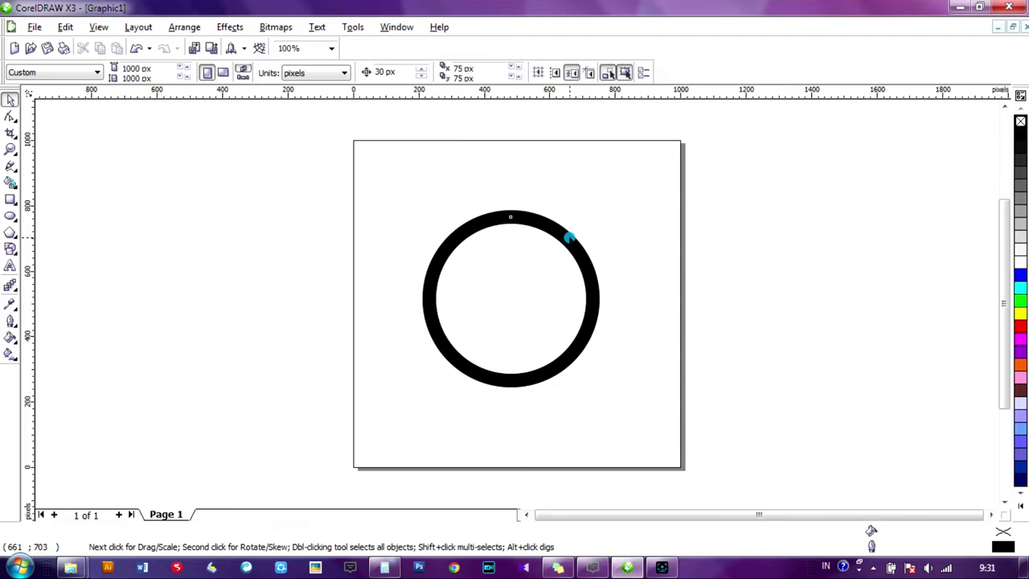
# Step: Make a smaller concentric copy of the circle and set its size to 300 px
pyautogui.click(569, 237)
pyautogui.moveTo(597, 212); pyautogui.dragTo(586, 250)
pyautogui.rightClick(587, 251)
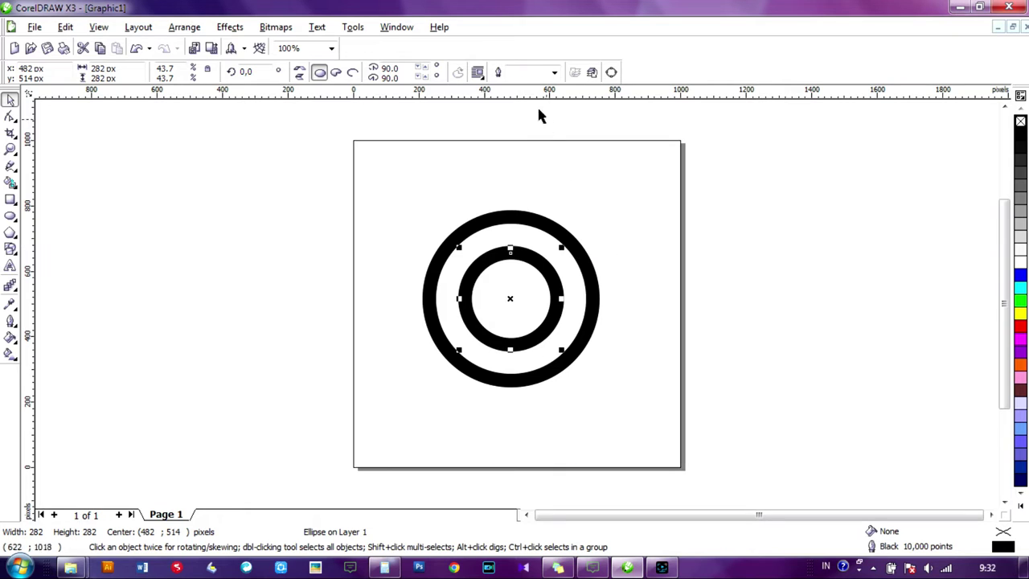
pyautogui.click(123, 68)
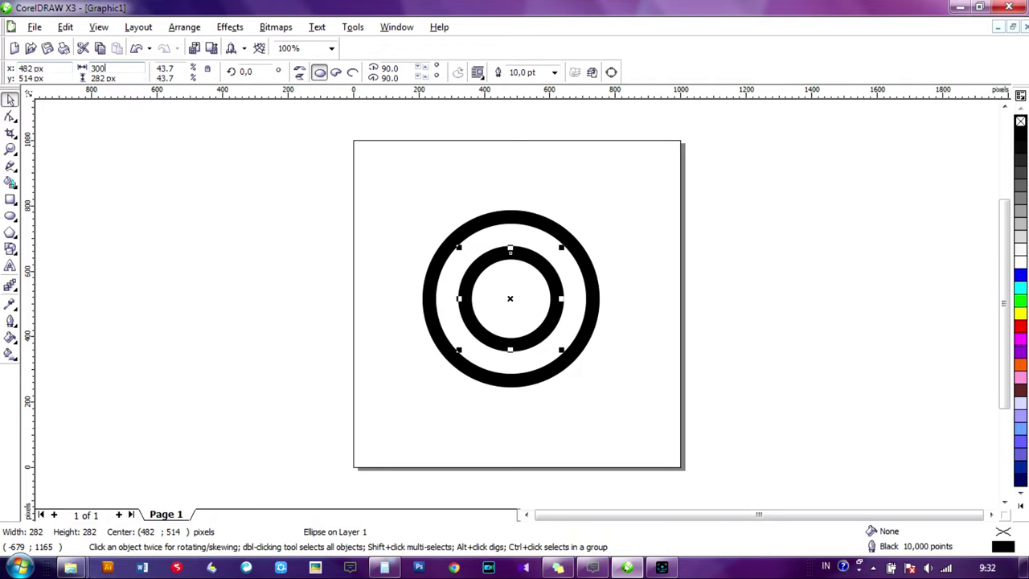
pyautogui.press('Return')
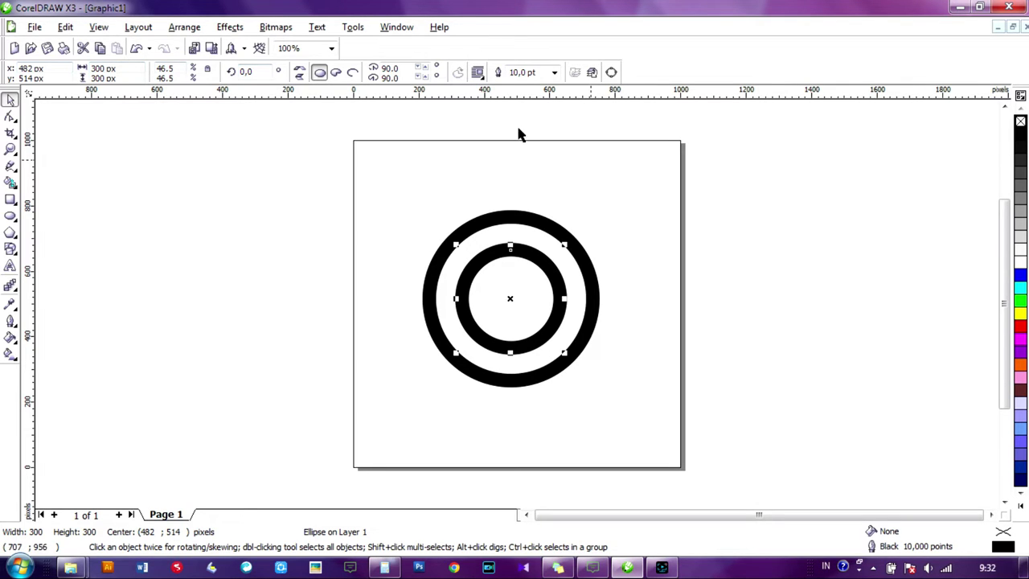
pyautogui.click(635, 254)
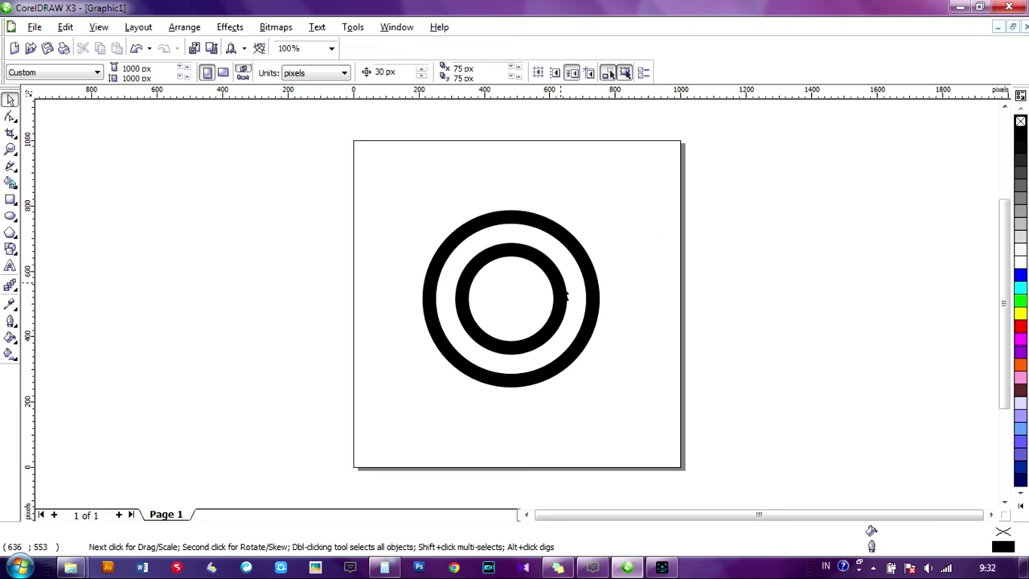
# Step: Align the small circle's top edge with the top of the large circle
pyautogui.click(536, 268)
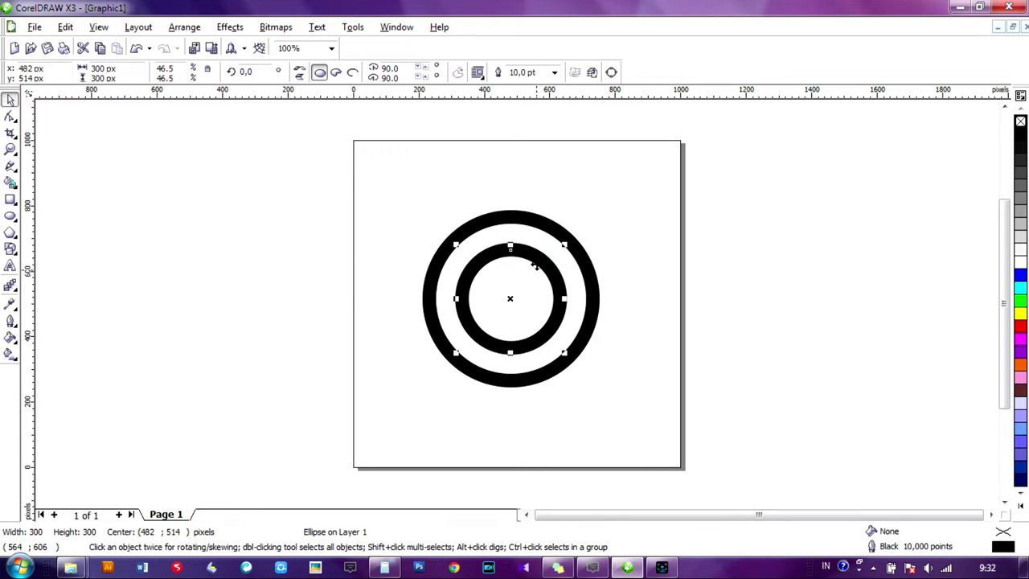
pyautogui.keyDown('shift'); pyautogui.click(535, 230); pyautogui.keyUp('shift')
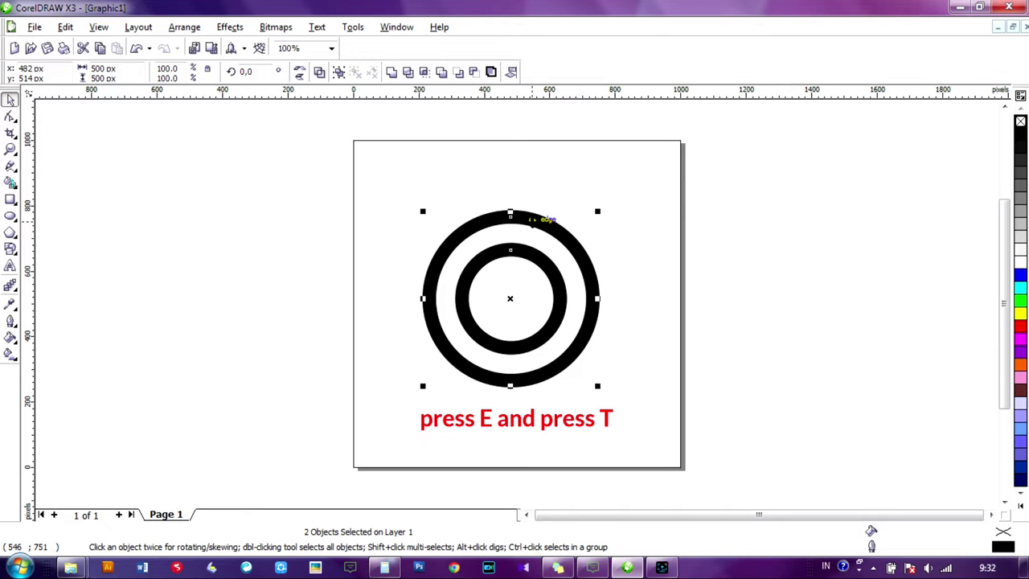
pyautogui.press('t')
pyautogui.click(630, 257)
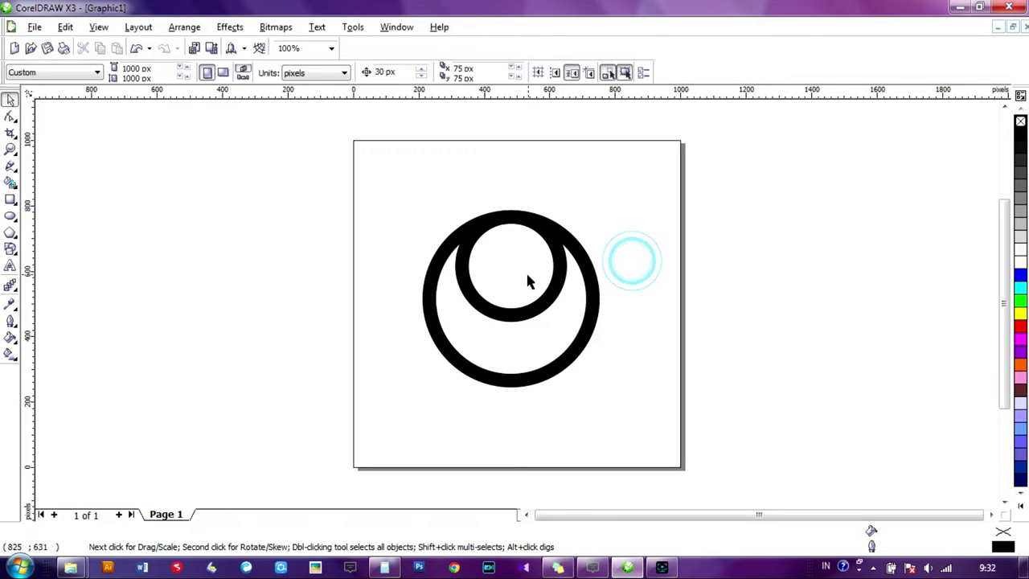
# Step: Draw a 300 px square down from the small circle's side quadrants and shorten it to 100 px, ending at the large circle's horizontal centreline
pyautogui.click(559, 272)
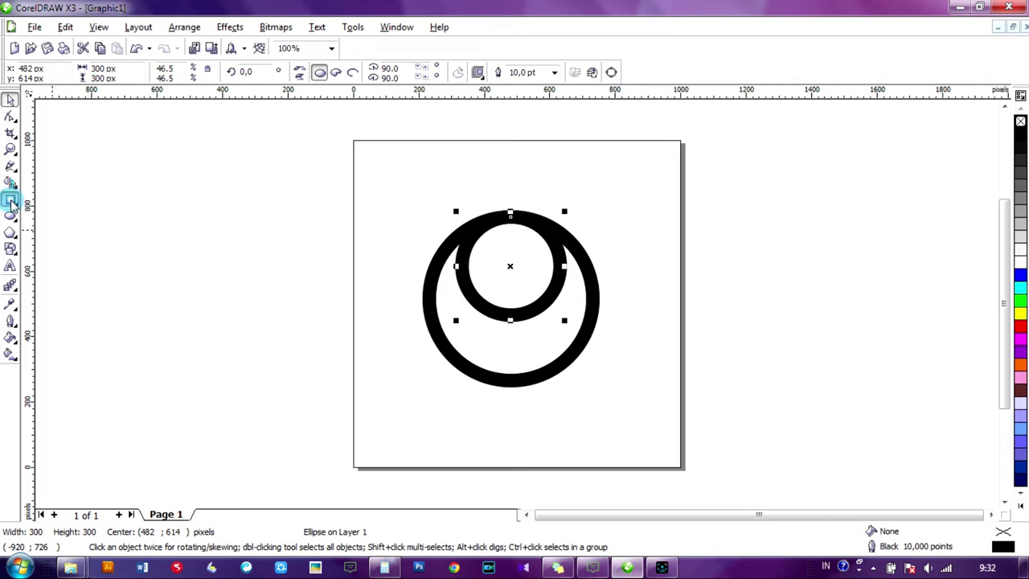
pyautogui.click(11, 201)
pyautogui.moveTo(460, 266)
pyautogui.mouseDown()
pyautogui.moveTo(530, 271)
pyautogui.moveTo(547, 180)
pyautogui.moveTo(560, 267)
pyautogui.mouseUp()
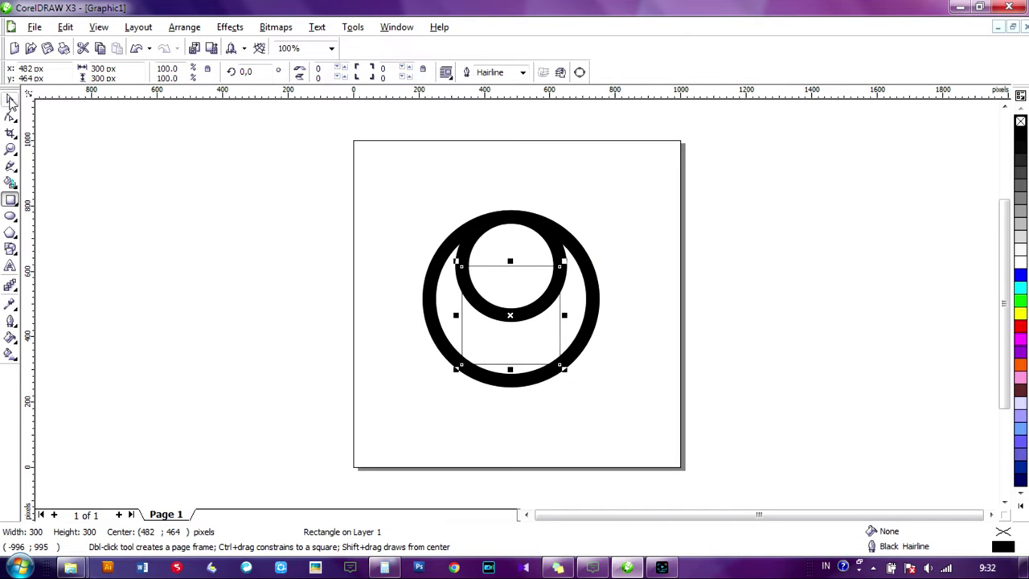
pyautogui.click(11, 100)
pyautogui.moveTo(510, 367); pyautogui.dragTo(593, 298)
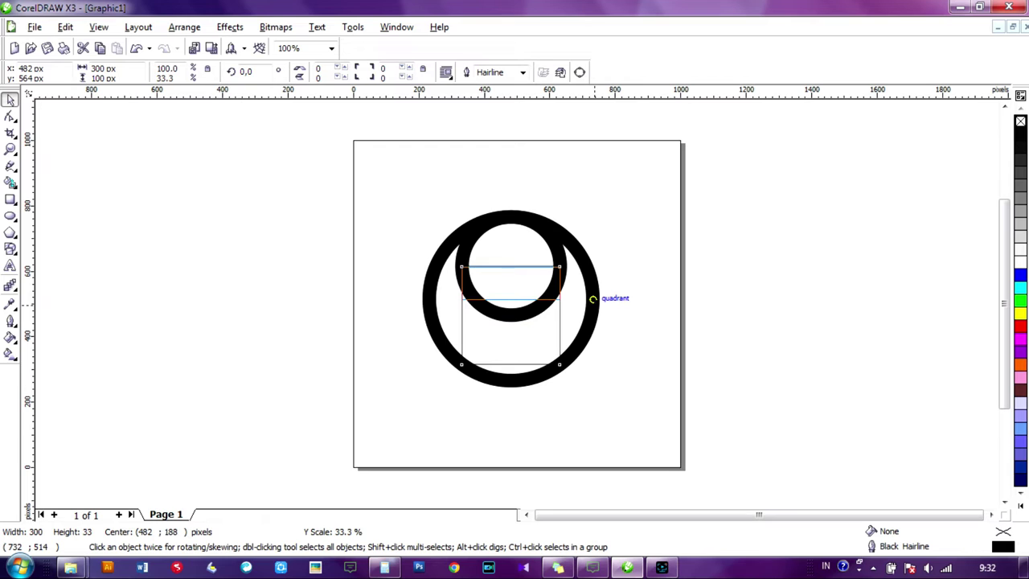
pyautogui.moveTo(593, 298); pyautogui.dragTo(593, 299)
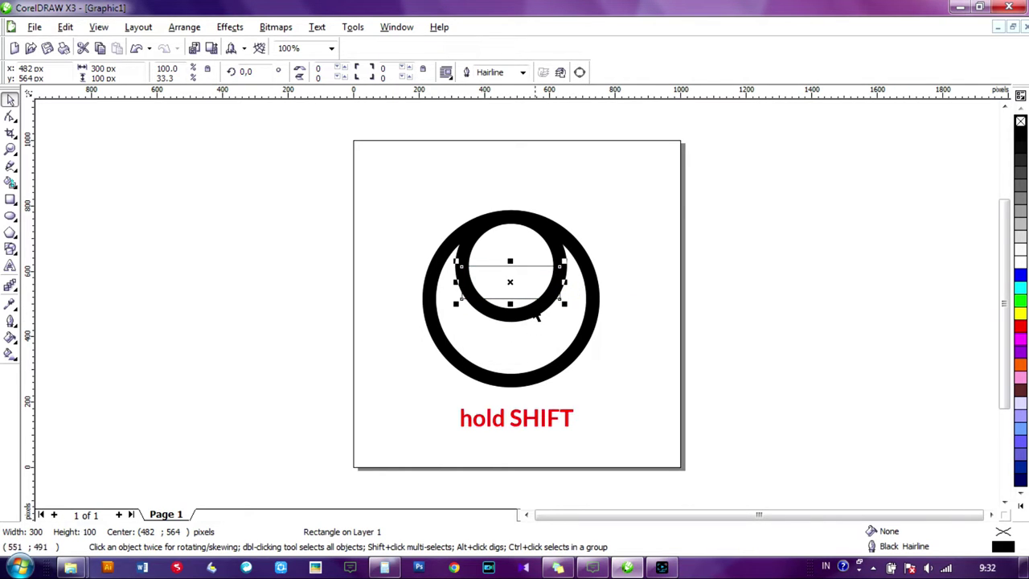
# Step: Weld the 300 × 100 px rectangle and the small circle into one shape
pyautogui.keyDown('shift'); pyautogui.click(552, 232); pyautogui.keyUp('shift')
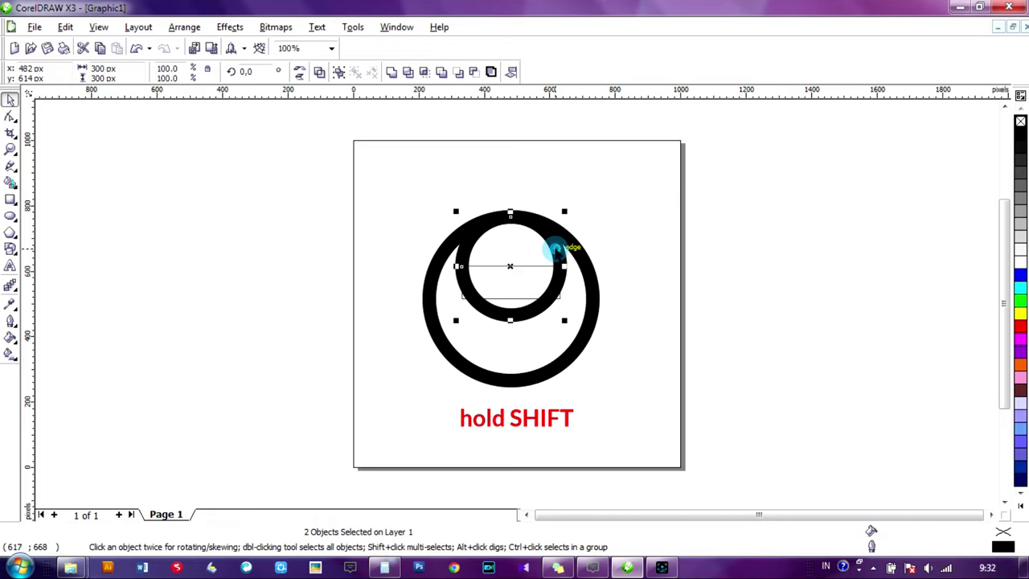
pyautogui.click(391, 73)
pyautogui.click(252, 241)
# Step: Draw a rectangle of about 560 × 269 px from the large circle's centreline downward and shift it to cover the circle's lower half
pyautogui.click(10, 200)
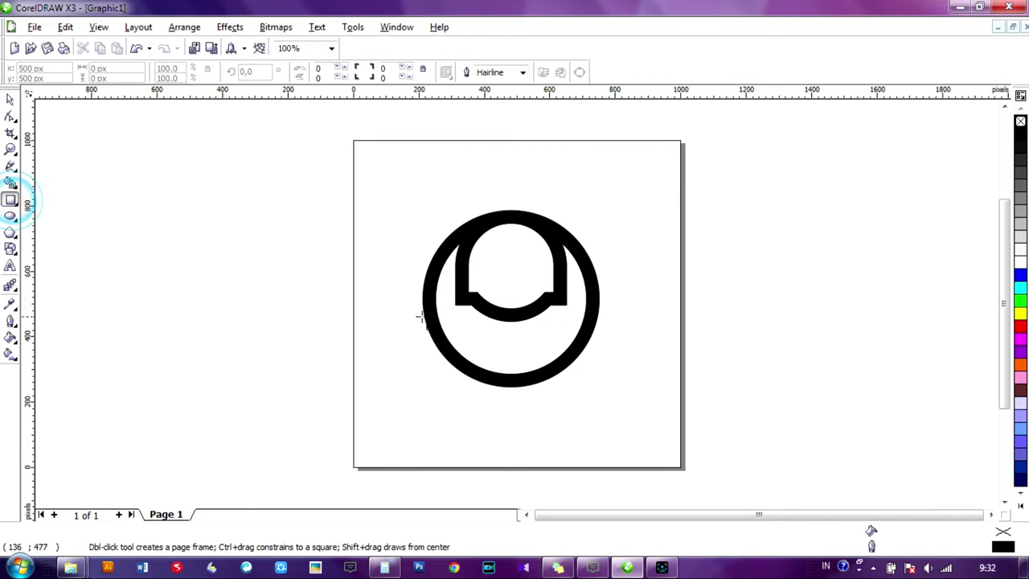
pyautogui.moveTo(461, 300)
pyautogui.mouseDown()
pyautogui.moveTo(636, 367)
pyautogui.moveTo(650, 392)
pyautogui.mouseUp()
pyautogui.click(8, 98)
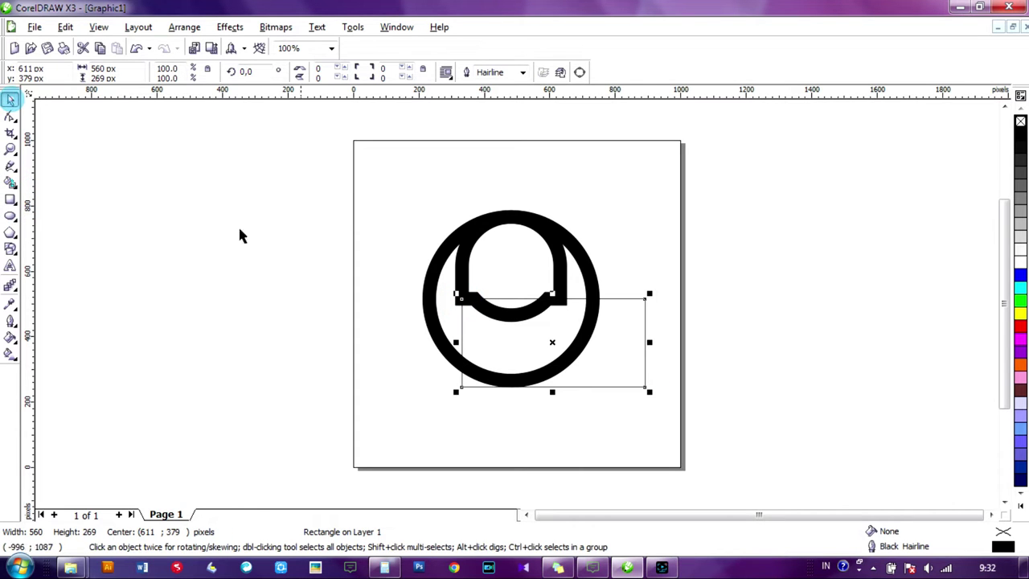
pyautogui.moveTo(626, 341); pyautogui.dragTo(592, 341)
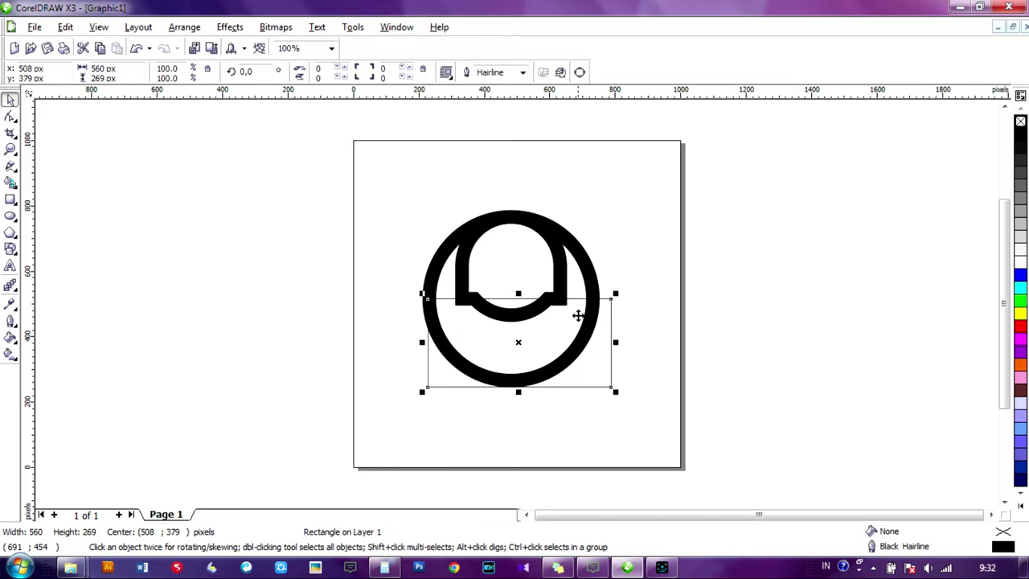
# Step: Trim the welded shape's lower bulge with the rectangle to leave a flat-bottomed arch, and delete the rectangle
pyautogui.keyDown('shift'); pyautogui.click(565, 271); pyautogui.keyUp('shift')
pyautogui.click(402, 72)
pyautogui.click(676, 250)
pyautogui.click(602, 351)
pyautogui.press('Delete')
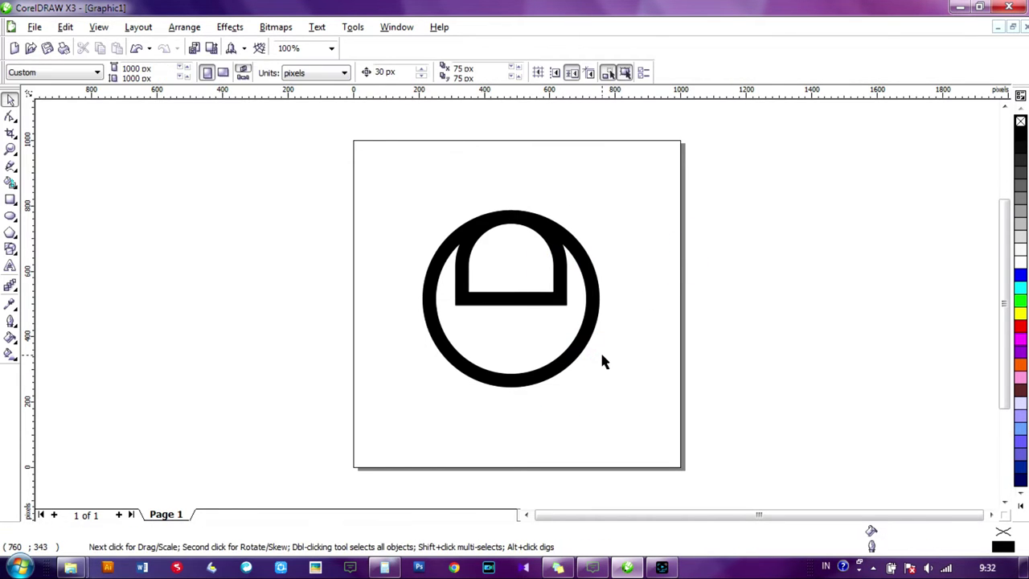
# Step: Mirror a copy of the arch downward across its flat base and weld both halves into one capsule
pyautogui.click(506, 257)
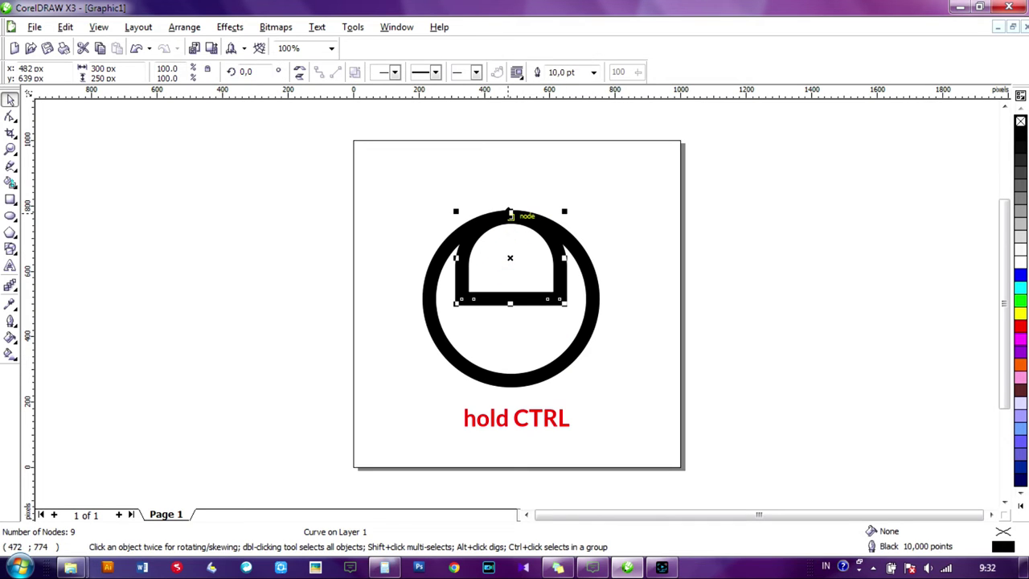
pyautogui.moveTo(509, 213); pyautogui.dragTo(521, 366)
pyautogui.rightClick(521, 366)
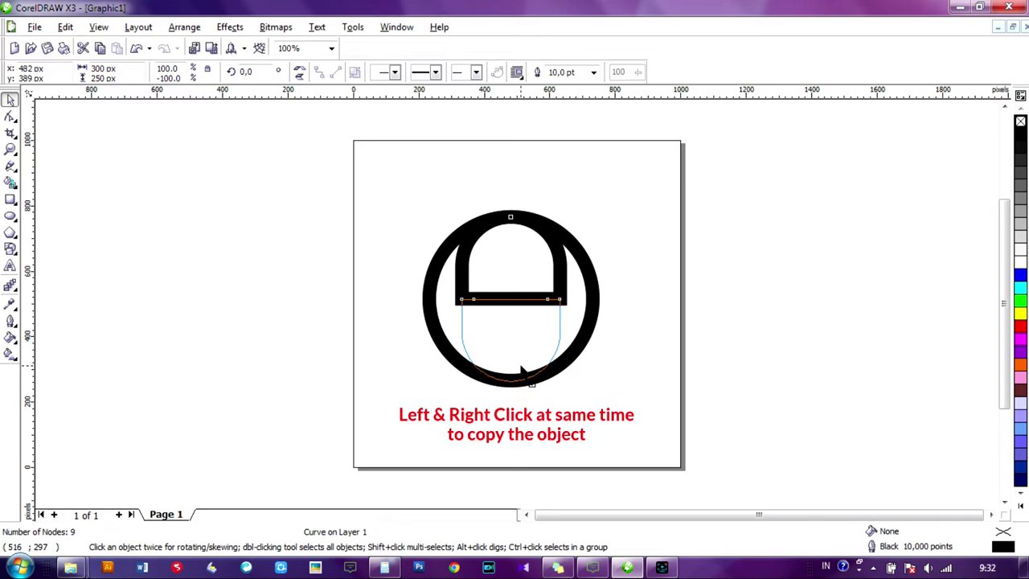
pyautogui.keyDown('shift'); pyautogui.click(519, 254); pyautogui.keyUp('shift')
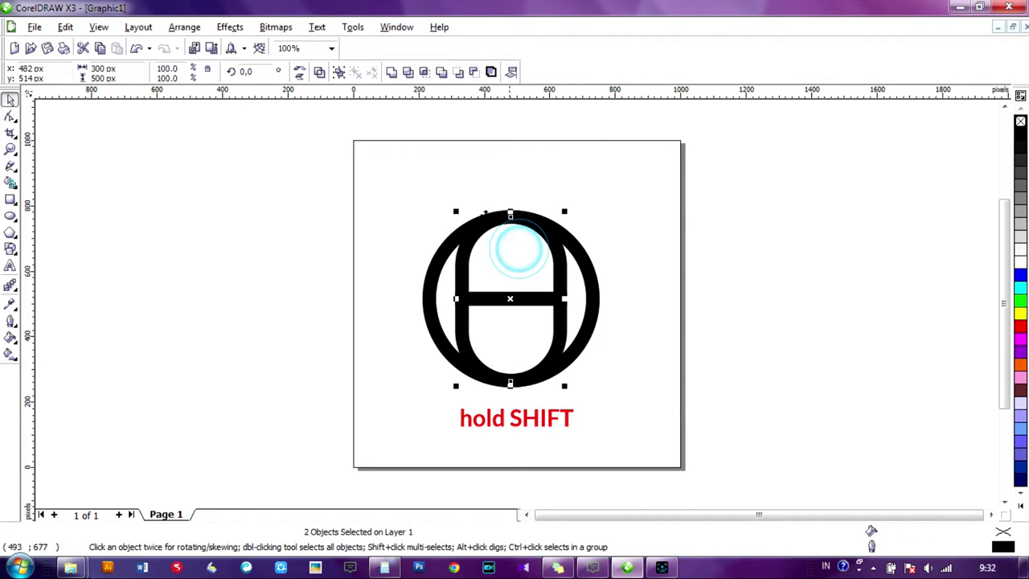
pyautogui.click(393, 74)
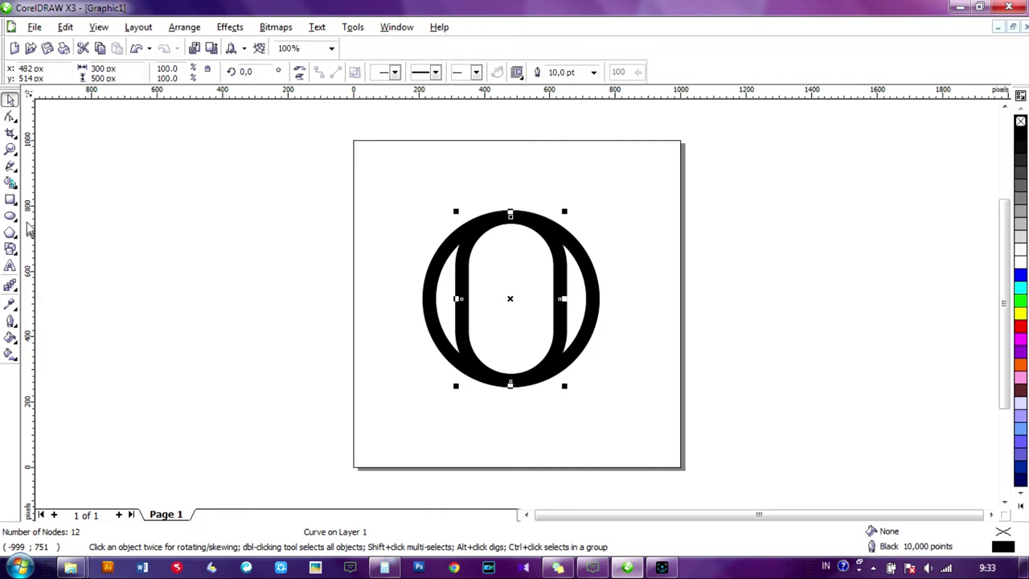
# Step: Draw a rectangle of about 44 × 120 px across the thickness of the capsule's right stroke and fill it red
pyautogui.click(11, 201)
pyautogui.moveTo(554, 276); pyautogui.dragTo(568, 317)
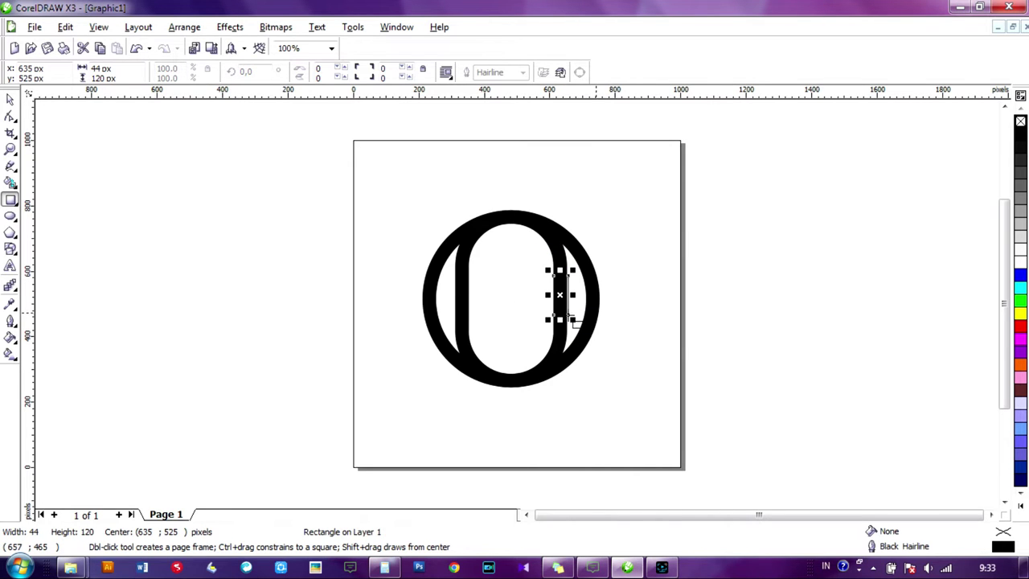
pyautogui.click(10, 99)
pyautogui.click(1019, 325)
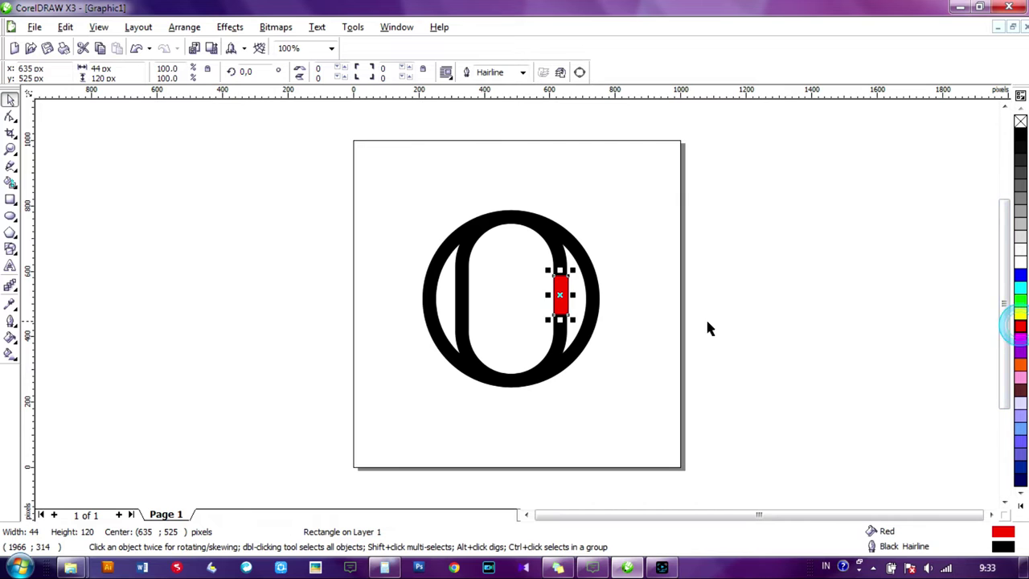
# Step: Place a copy of the red rectangle flush against its right side and weld the two together
pyautogui.moveTo(551, 275); pyautogui.dragTo(567, 275)
pyautogui.rightClick(568, 275)
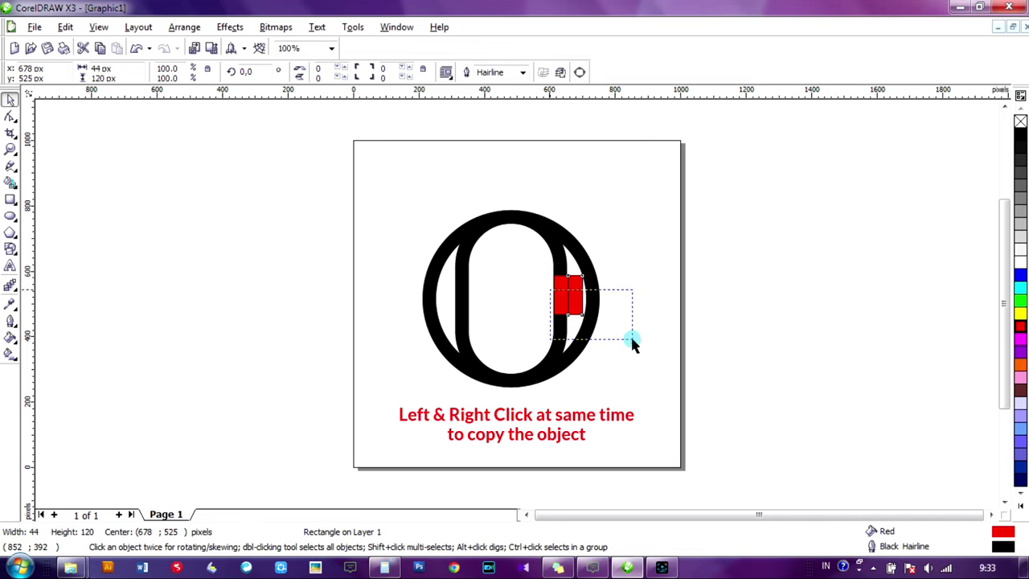
pyautogui.click(392, 72)
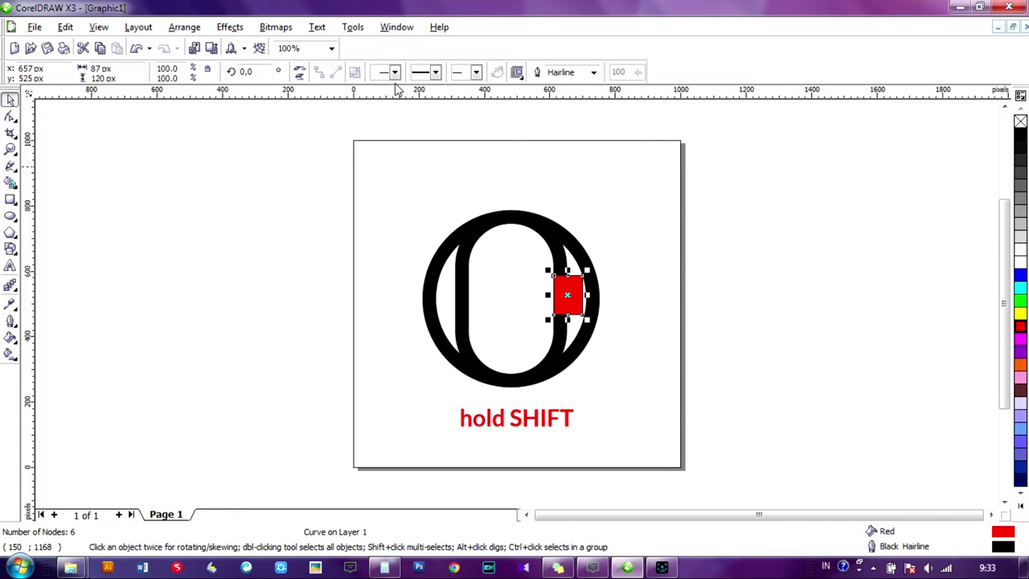
# Step: Centre the red block on the capsule in both directions and stretch it vertically about its centre to about 649 px high
pyautogui.keyDown('shift'); pyautogui.click(521, 247); pyautogui.keyUp('shift')
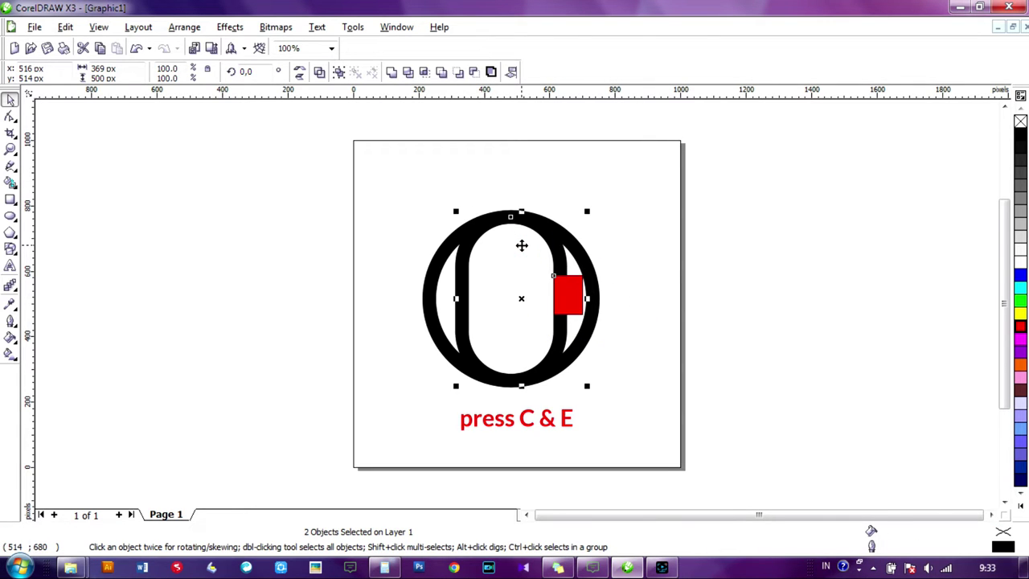
pyautogui.press('c')
pyautogui.press('e')
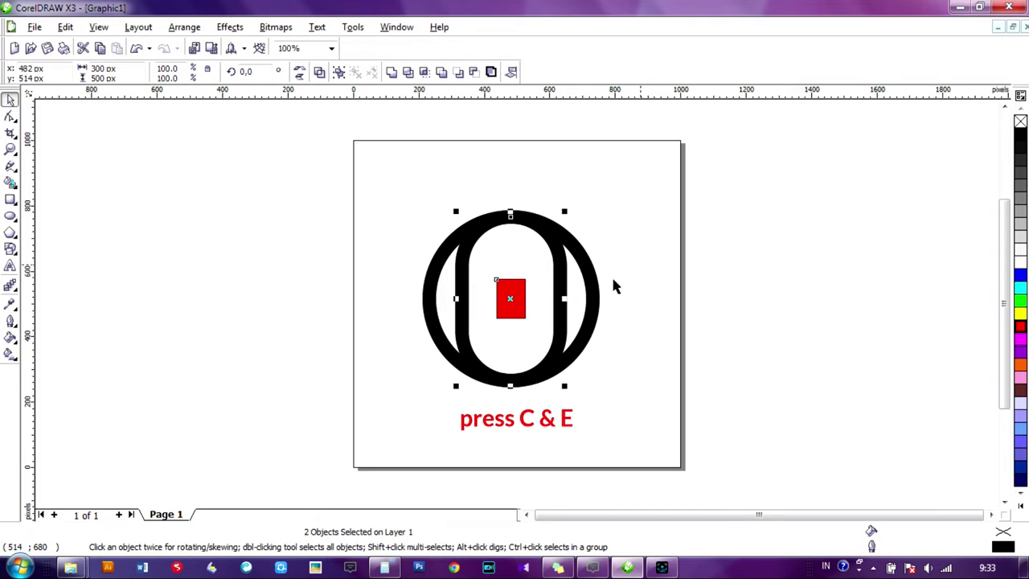
pyautogui.click(640, 256)
pyautogui.click(508, 293)
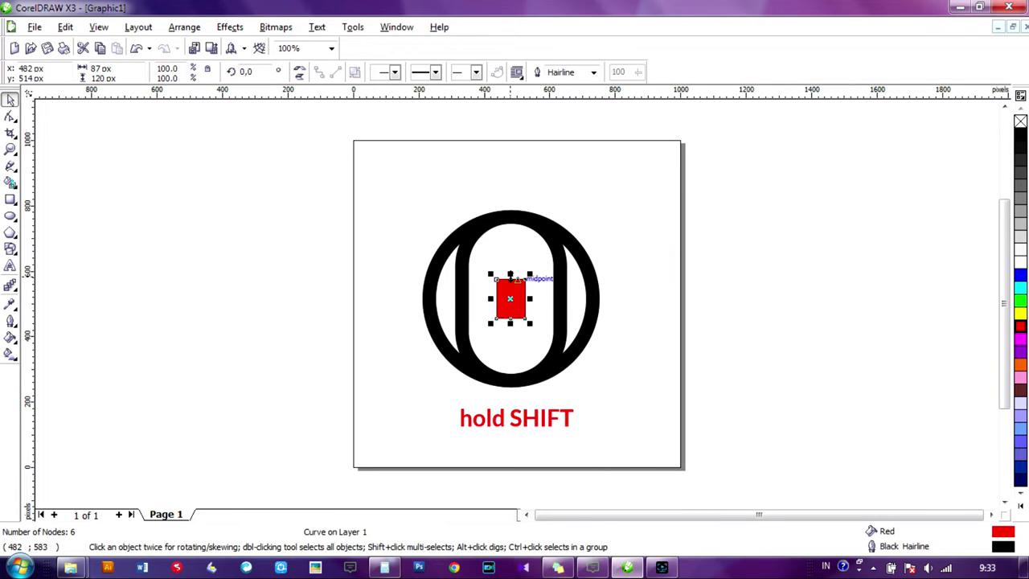
pyautogui.moveTo(510, 275); pyautogui.dragTo(506, 190)
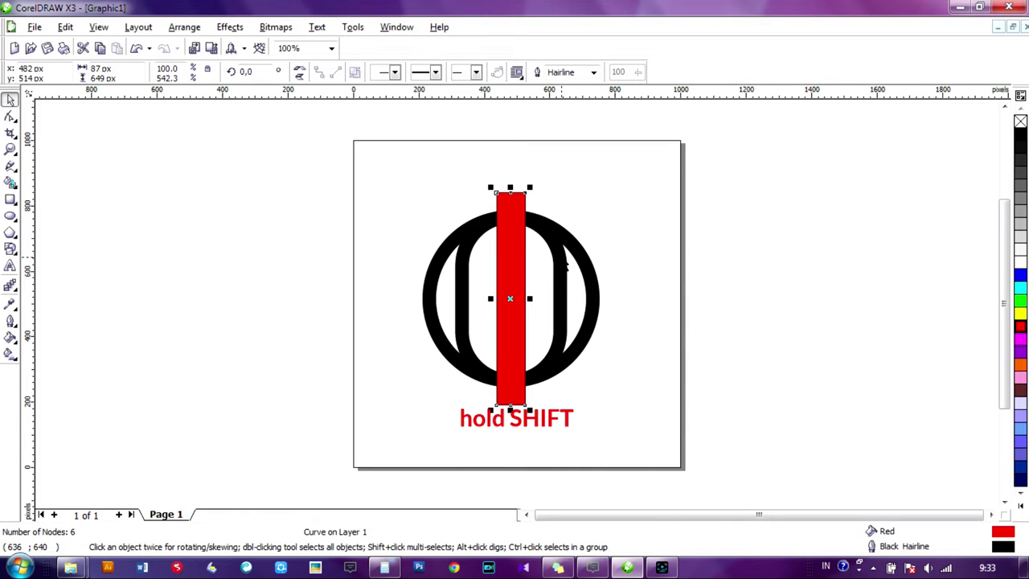
# Step: Trim the capsule outline with the red bar to split it into two halves, and delete the bar
pyautogui.keyDown('shift'); pyautogui.click(563, 261); pyautogui.keyUp('shift')
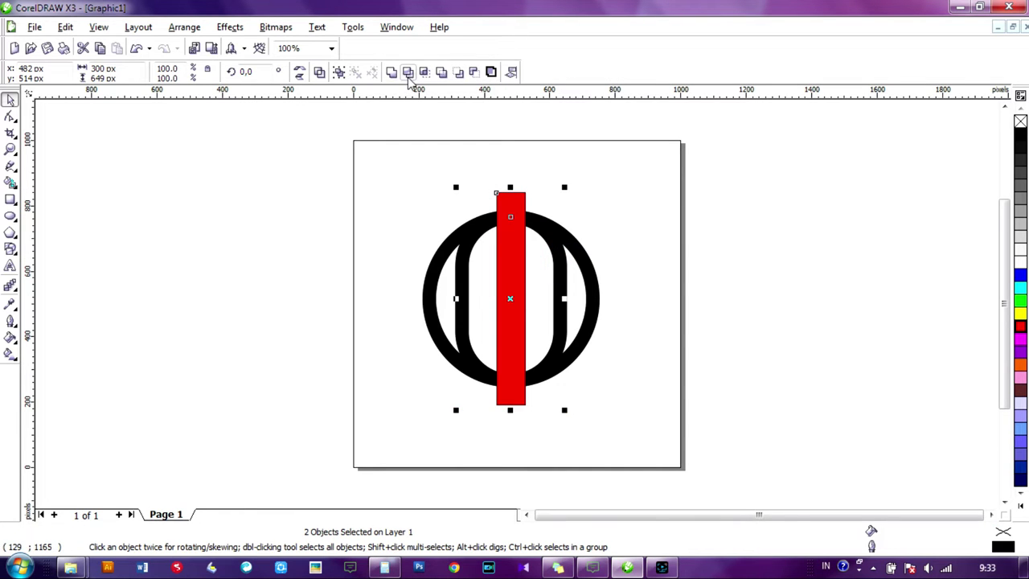
pyautogui.click(410, 74)
pyautogui.click(627, 175)
pyautogui.click(510, 206)
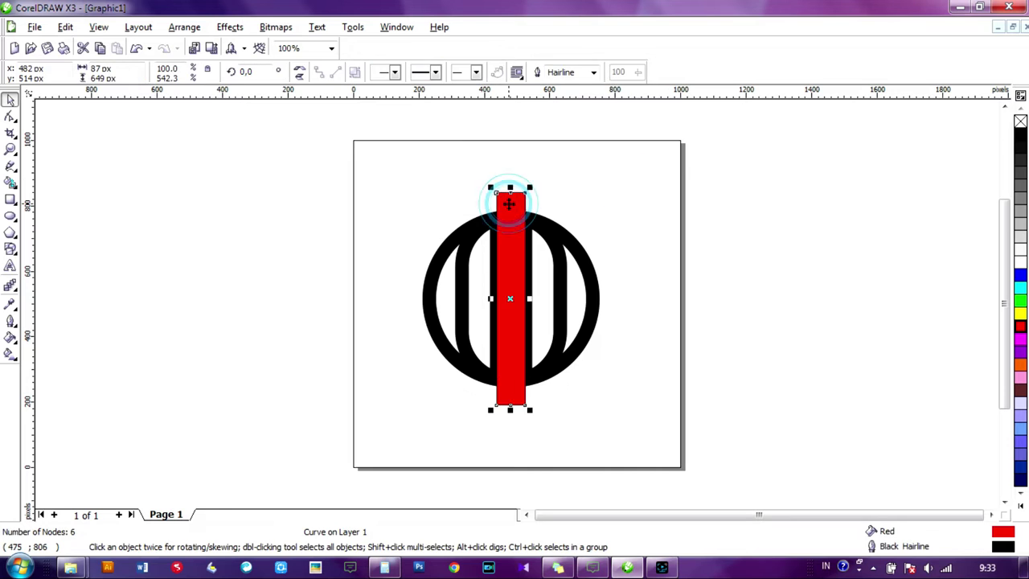
pyautogui.press('Delete')
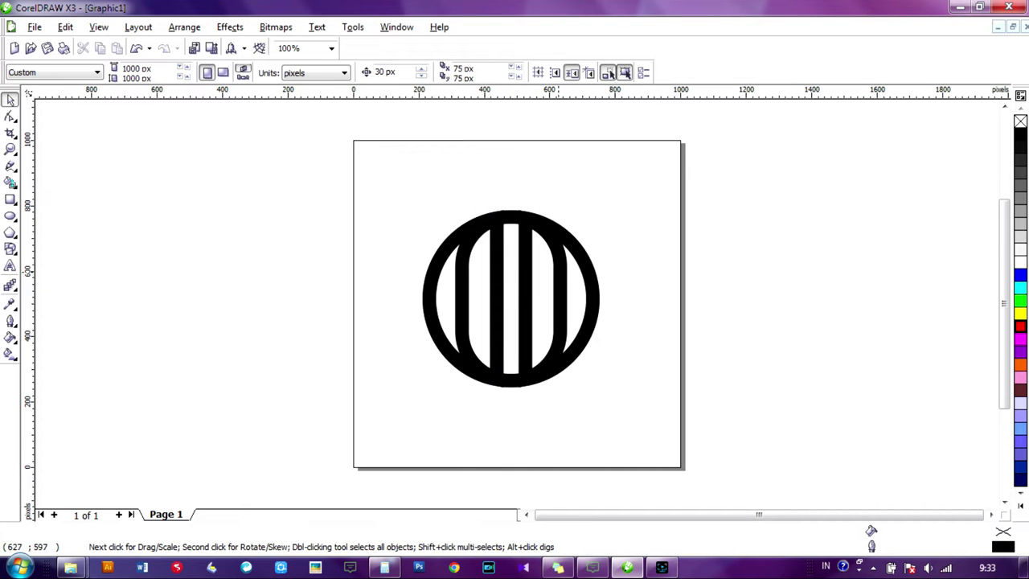
# Step: Convert the split capsule's outline to an object and fill it blue
pyautogui.click(560, 272)
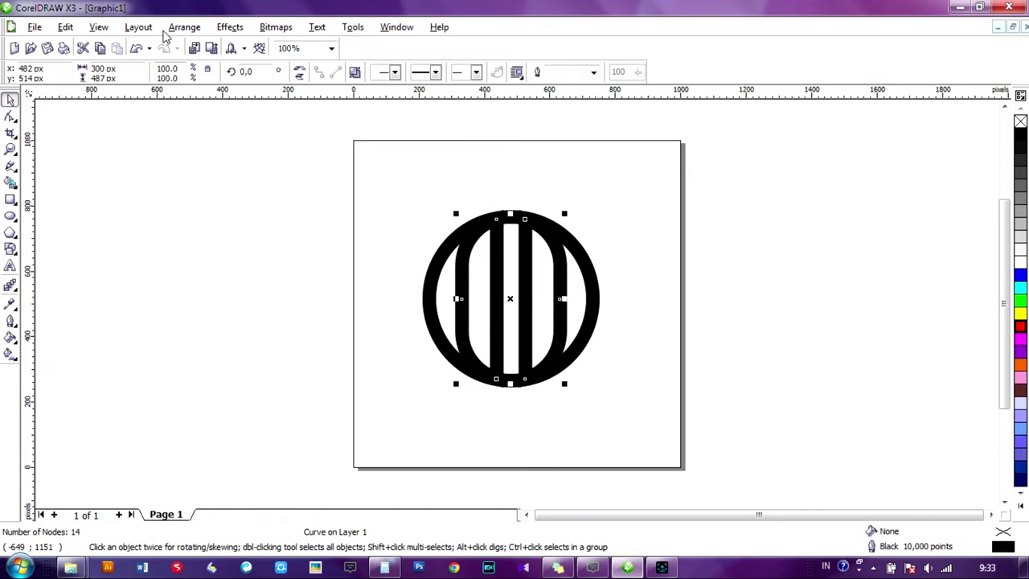
pyautogui.click(185, 27)
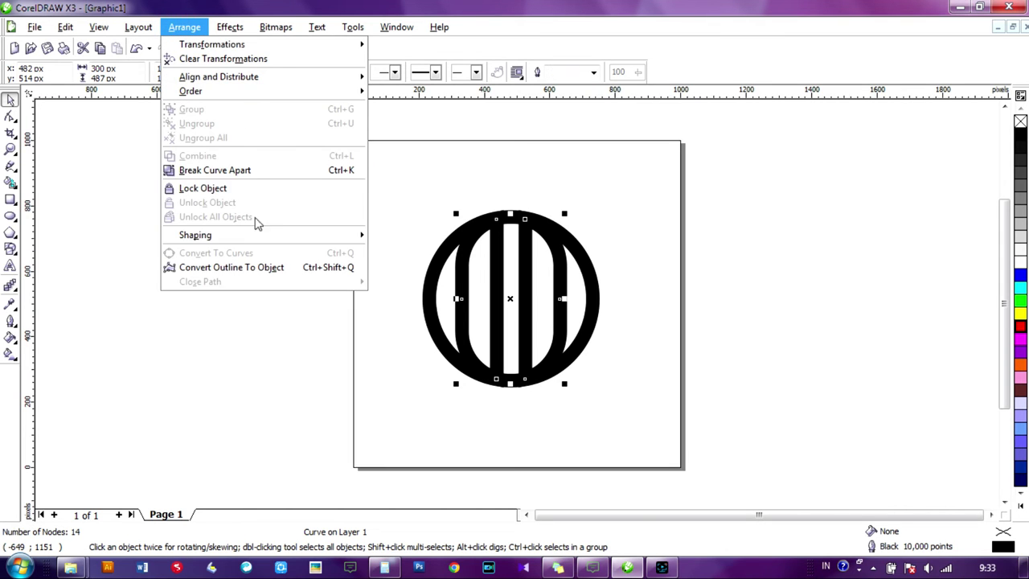
pyautogui.click(259, 267)
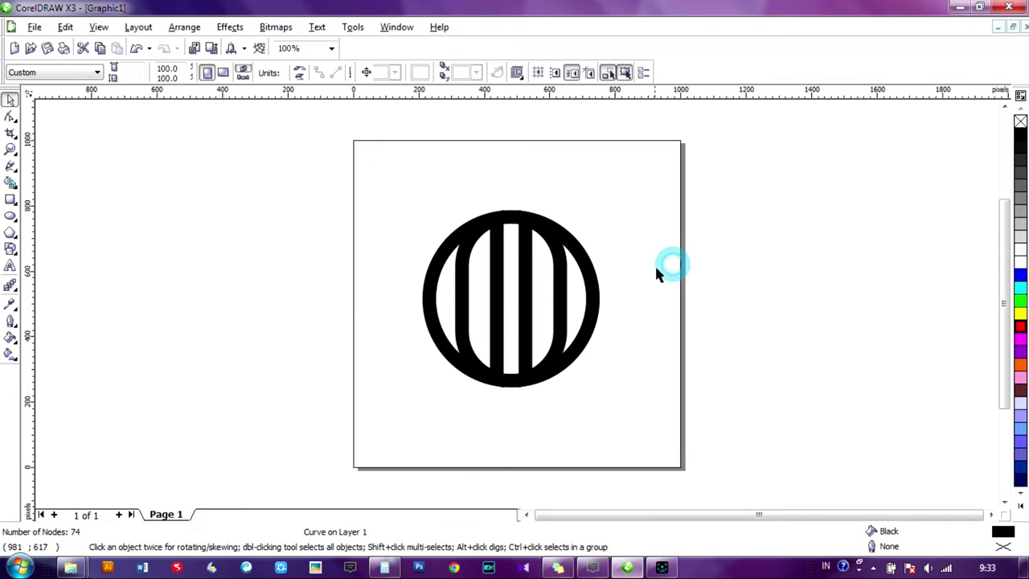
pyautogui.click(1018, 276)
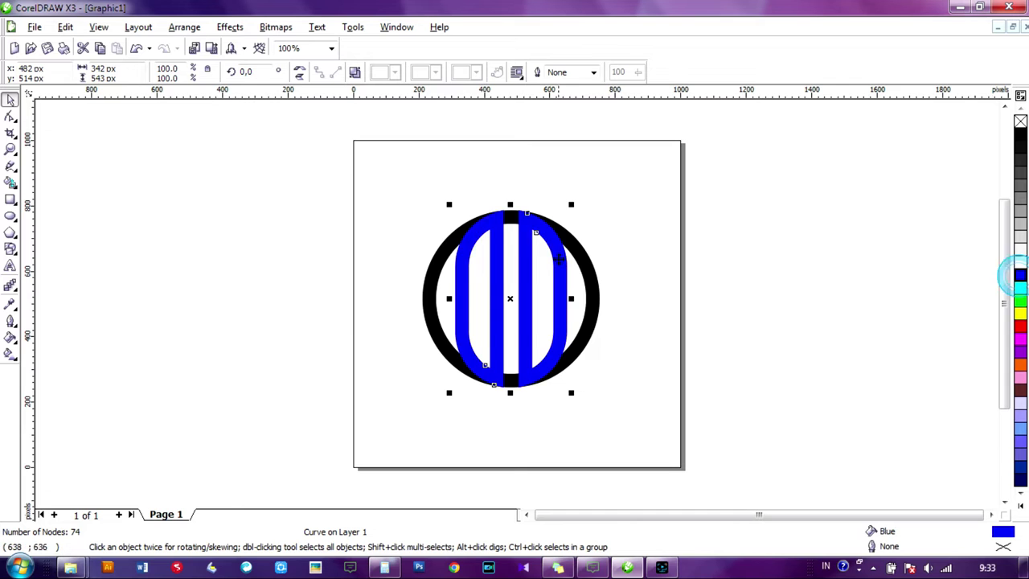
# Step: Rotate a copy of the blue shape to 270° about its centre and fill the copy red
pyautogui.click(565, 234)
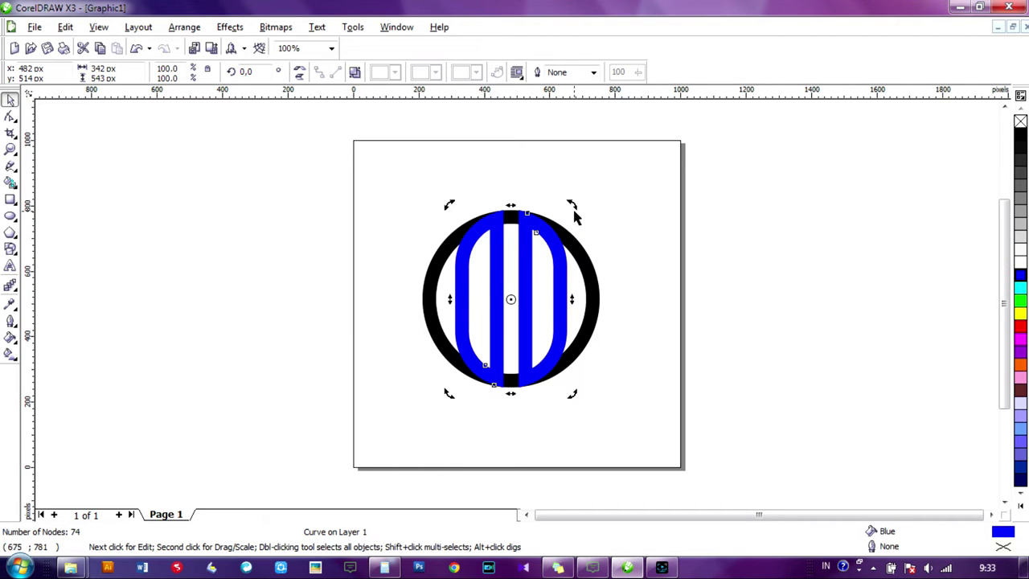
pyautogui.moveTo(571, 205); pyautogui.dragTo(600, 368)
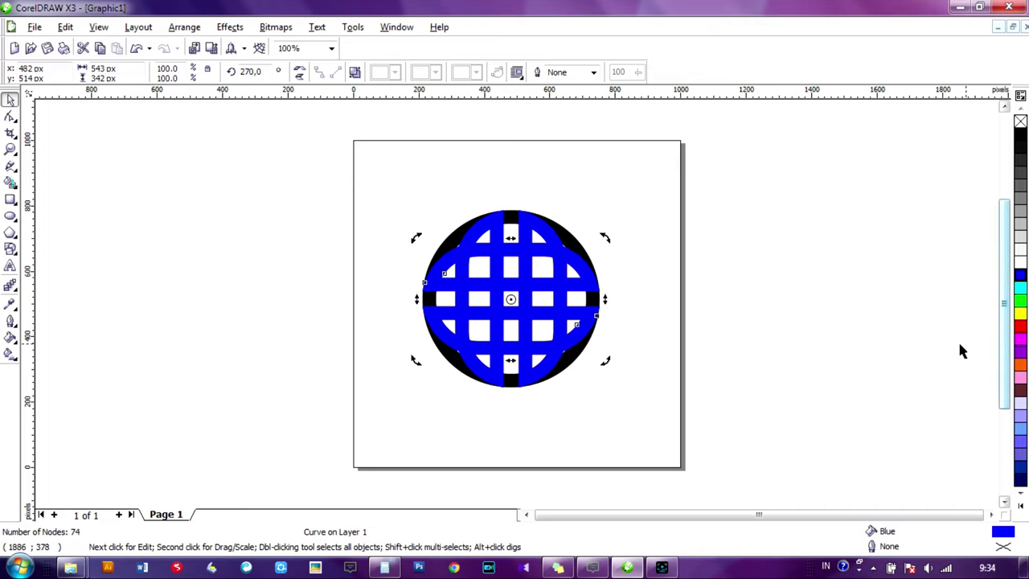
pyautogui.click(1020, 325)
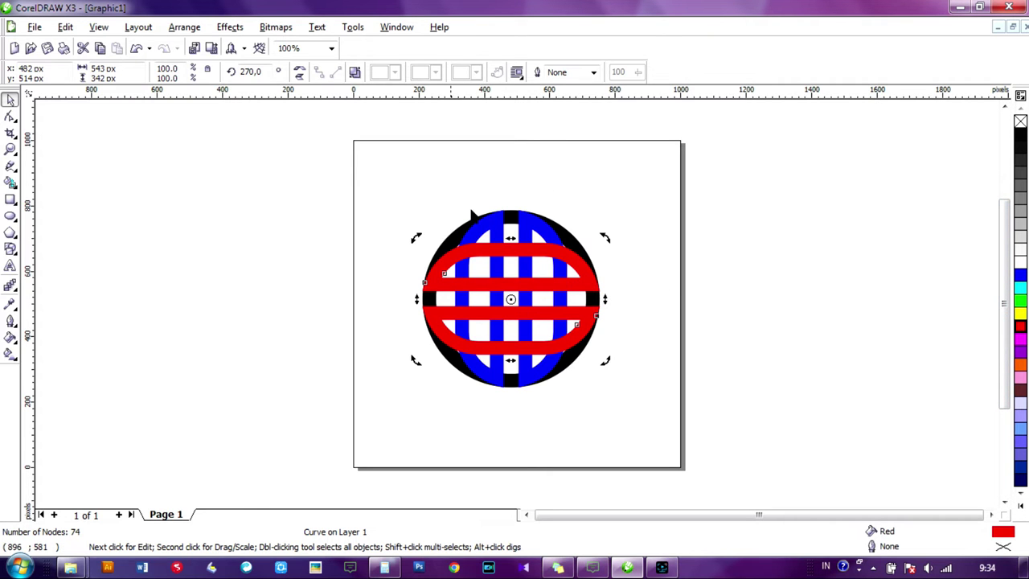
# Step: Draw a rectangle of about 69 × 12 px on the uppermost red band's top edge, across the left inner blue stripe
pyautogui.press('z')
pyautogui.moveTo(416, 202); pyautogui.dragTo(607, 388)
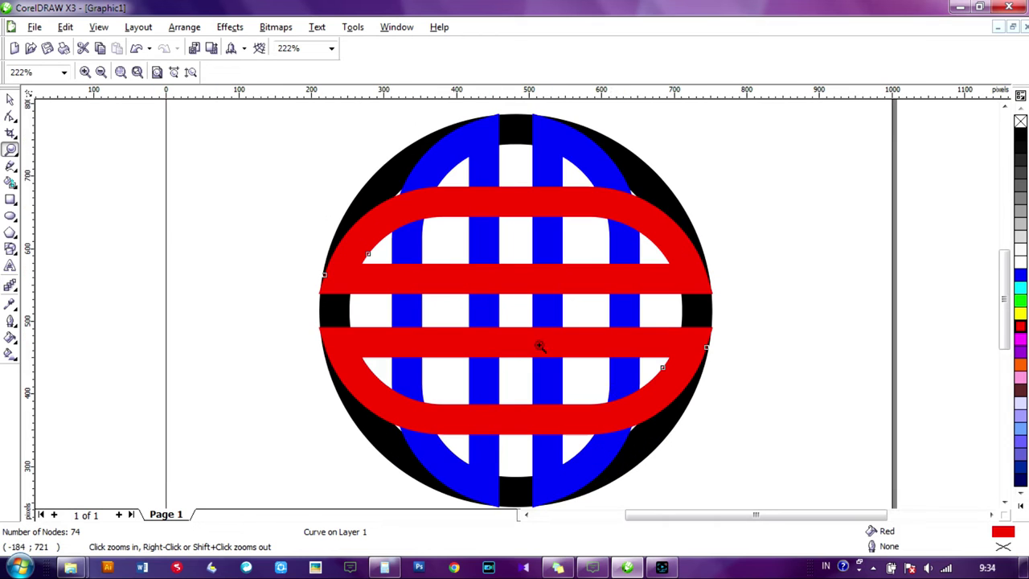
pyautogui.click(11, 200)
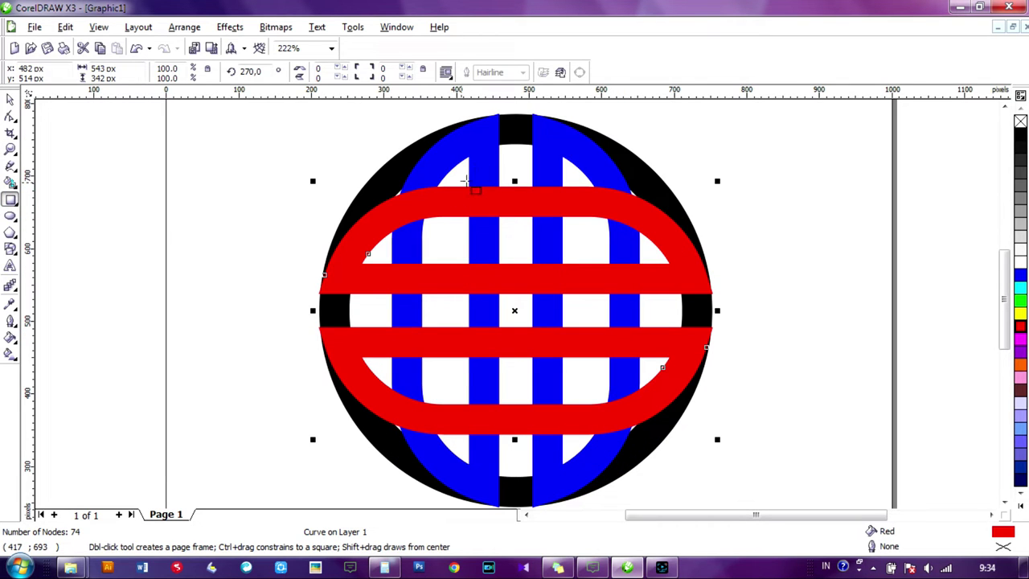
pyautogui.moveTo(457, 186); pyautogui.dragTo(508, 180)
pyautogui.click(11, 98)
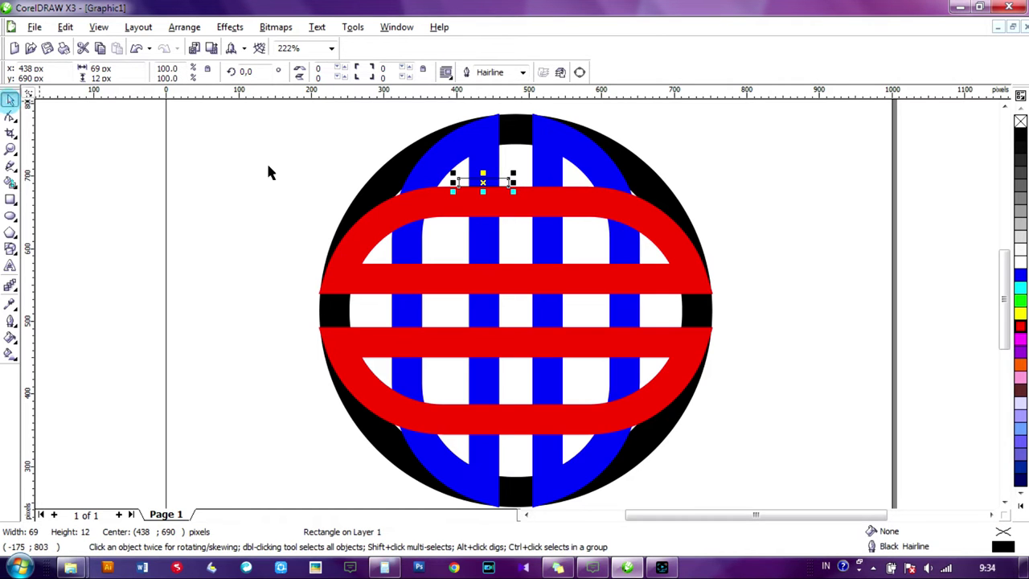
# Step: Fill the small rectangle cyan and remove its outline
pyautogui.press('z')
pyautogui.moveTo(434, 170); pyautogui.dragTo(523, 227)
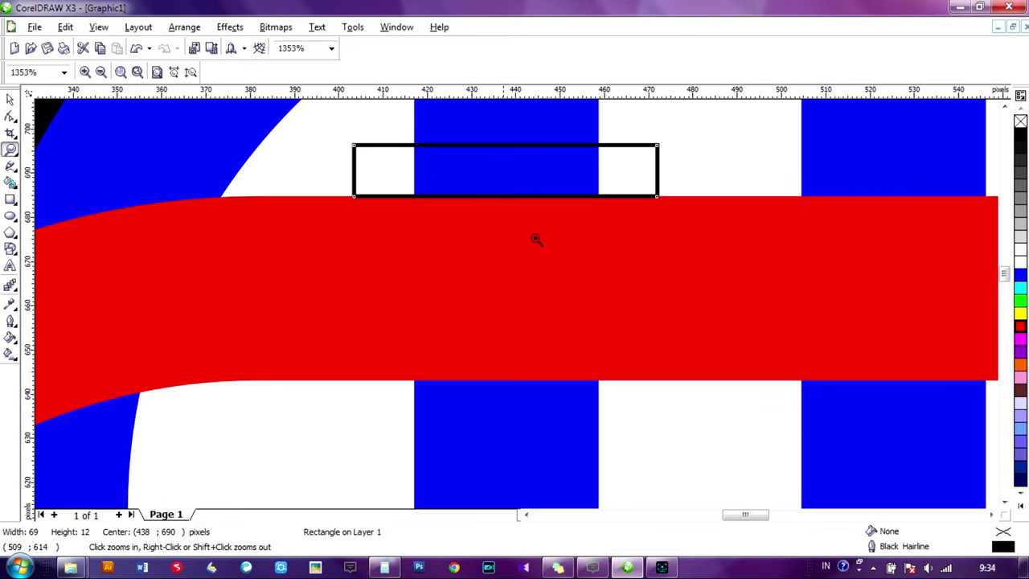
pyautogui.click(10, 99)
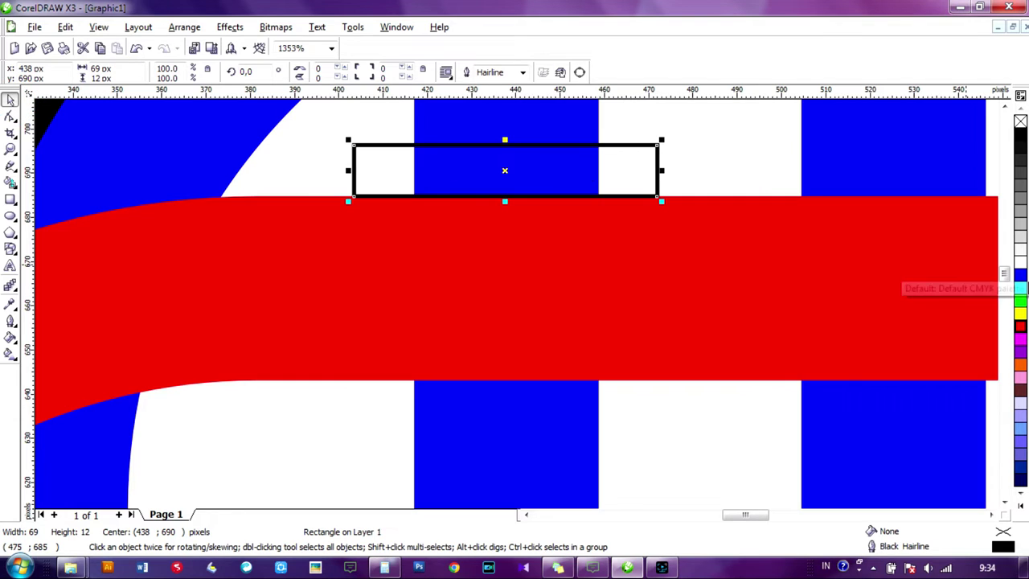
pyautogui.click(1020, 287)
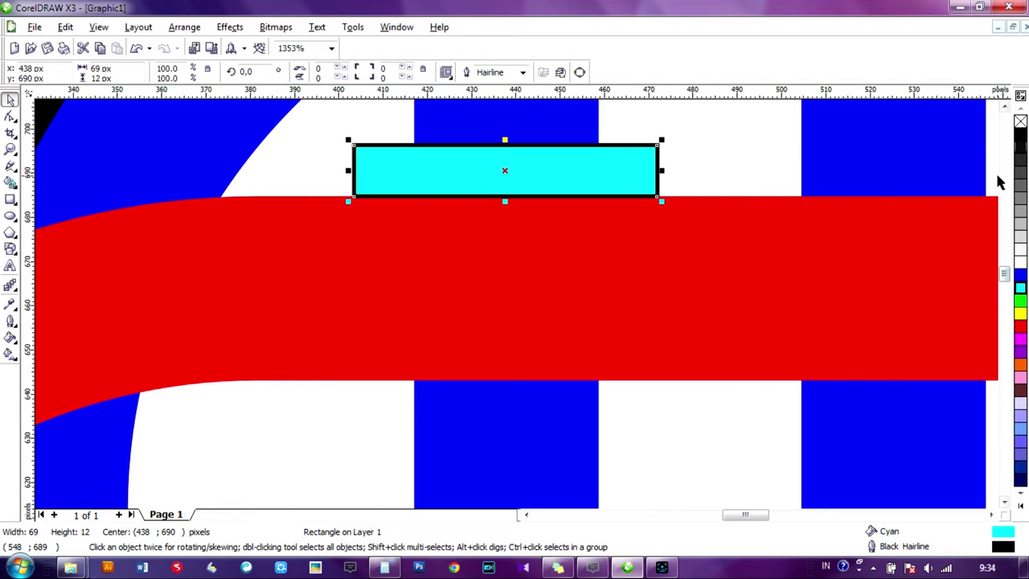
pyautogui.rightClick(1020, 122)
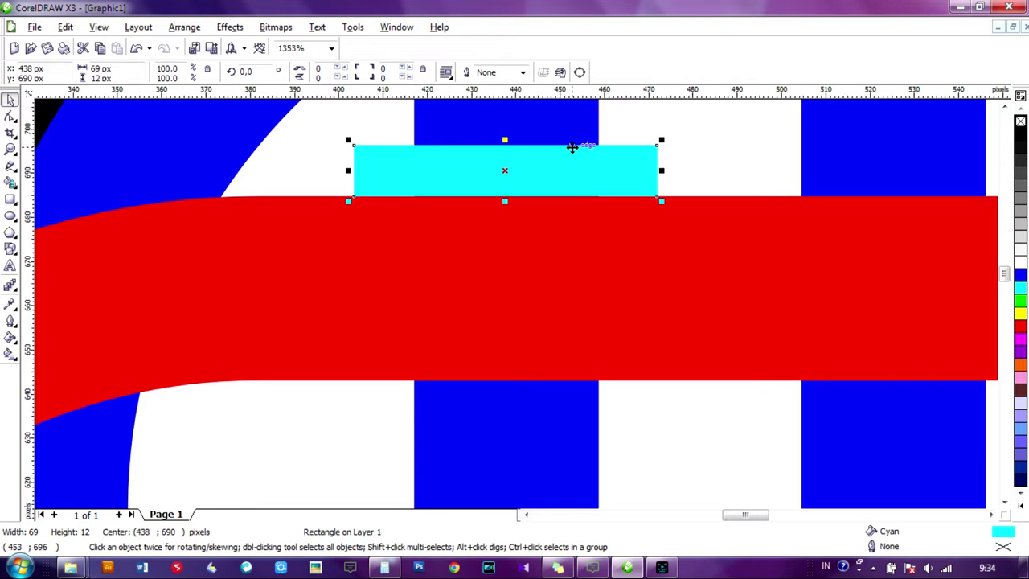
# Step: Place a copy of the cyan strip straight below, flush under the red band's lower edge, and weld both strips
pyautogui.moveTo(572, 147); pyautogui.dragTo(563, 381)
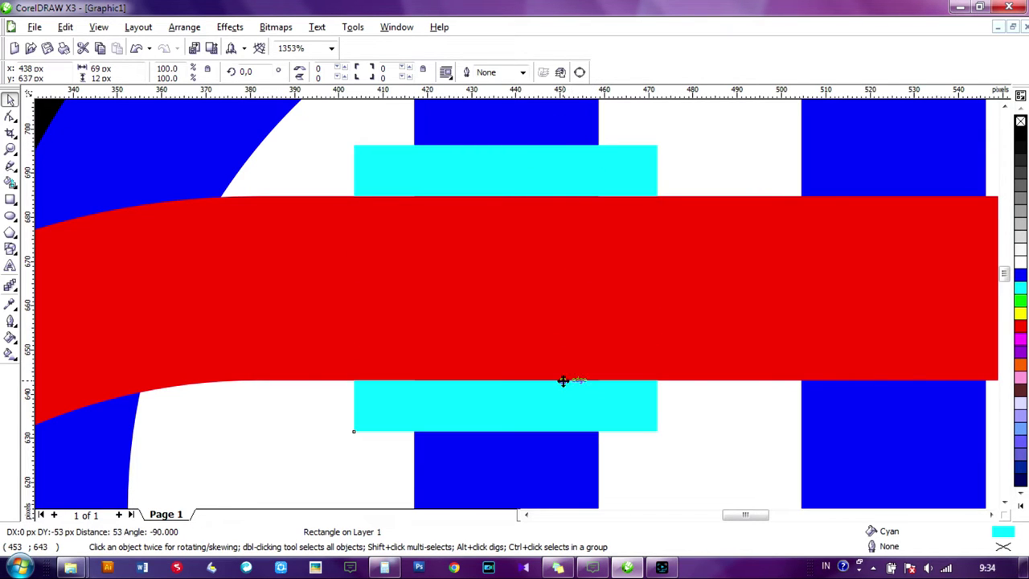
pyautogui.keyDown('shift'); pyautogui.click(542, 177); pyautogui.keyUp('shift')
pyautogui.click(392, 73)
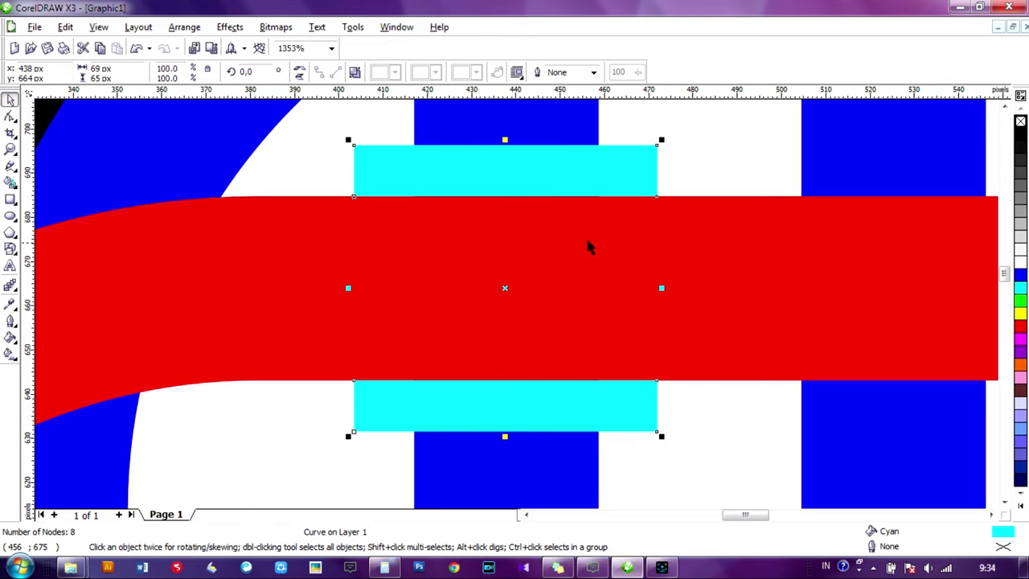
# Step: Rotate a copy of the cyan strip pair to 270° about its own centre
pyautogui.press('F4')
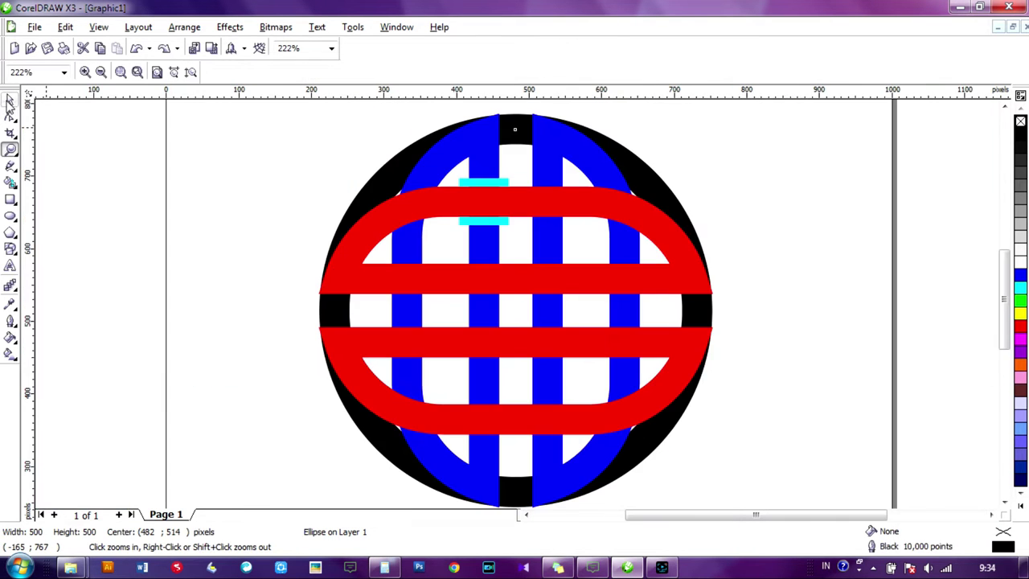
pyautogui.click(497, 181)
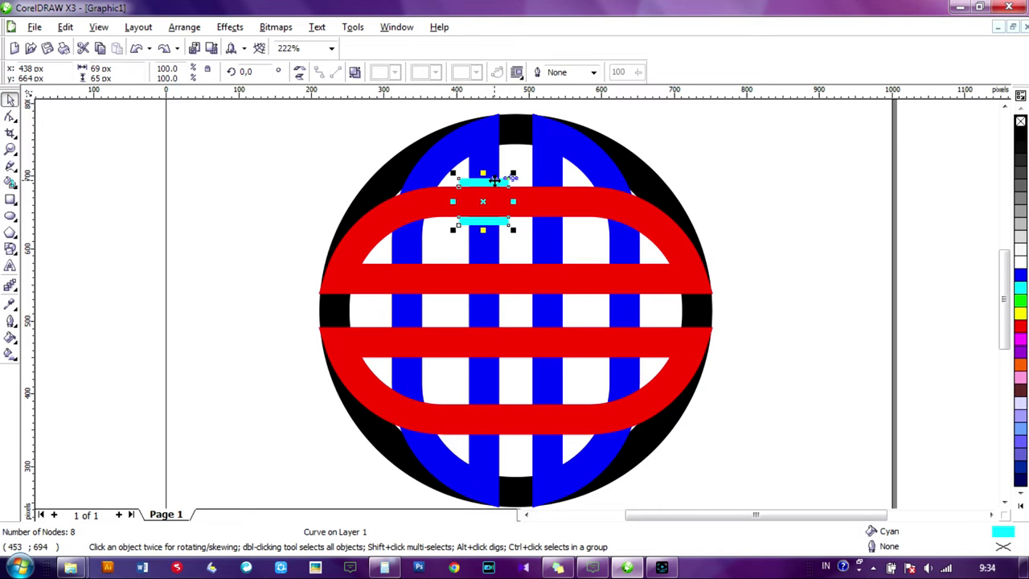
pyautogui.click(497, 181)
pyautogui.moveTo(515, 173); pyautogui.dragTo(527, 254)
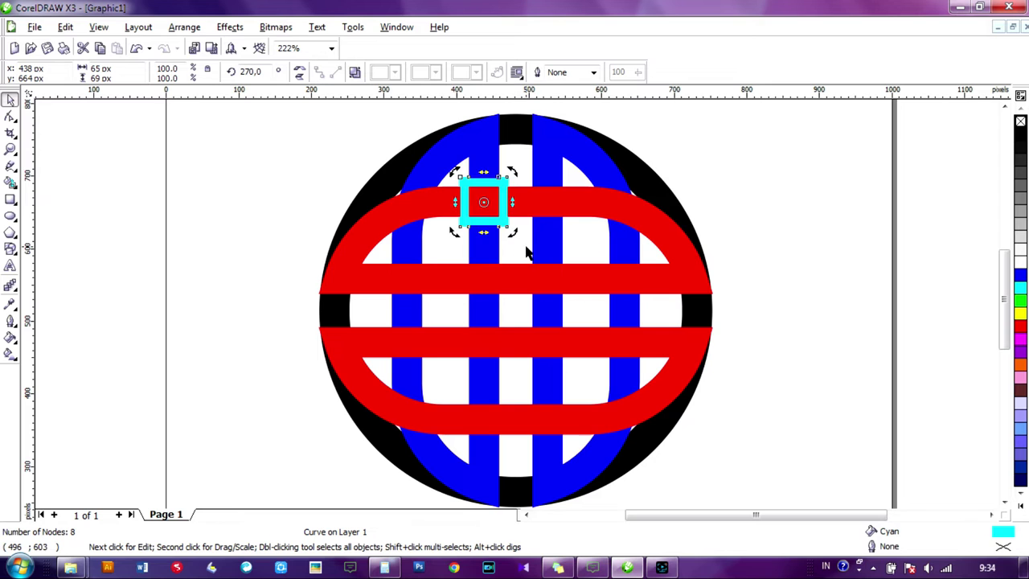
pyautogui.click(541, 191)
pyautogui.click(507, 201)
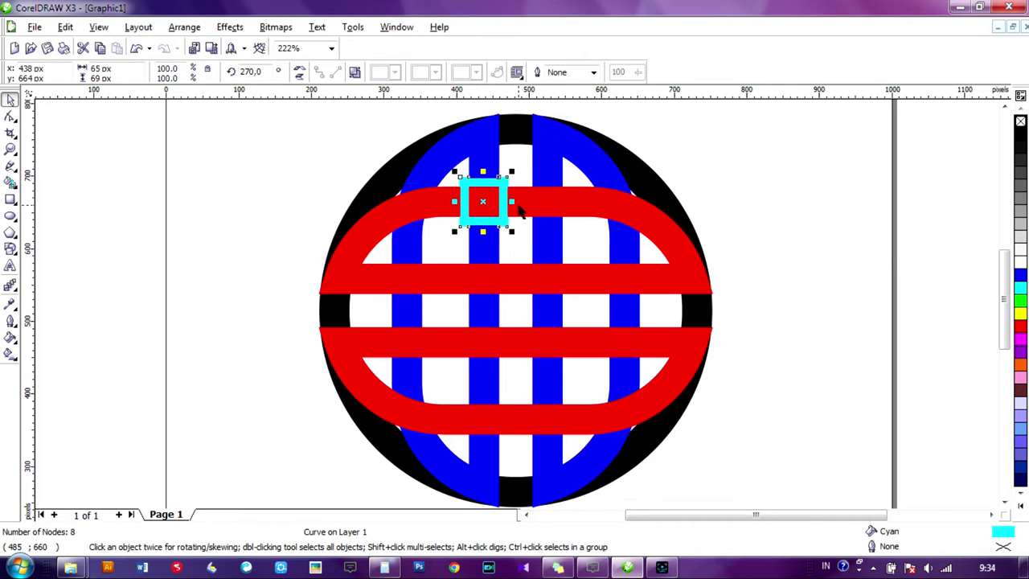
# Step: Move the vertical cyan pair flush around the right inner blue stripe on the same red band and weld it with the horizontal pair
pyautogui.press('z')
pyautogui.moveTo(424, 156); pyautogui.dragTo(600, 254)
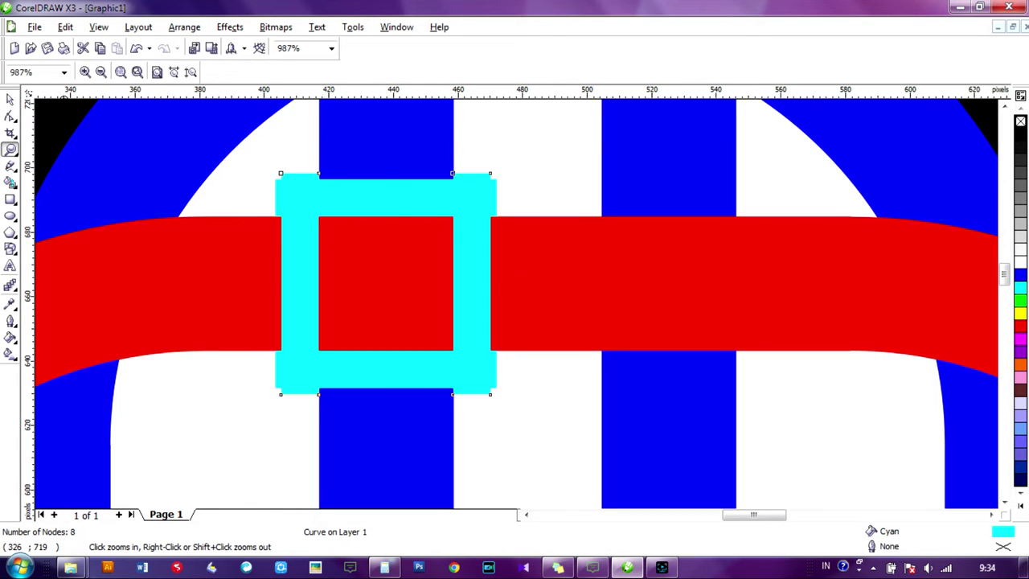
pyautogui.click(11, 97)
pyautogui.moveTo(451, 257); pyautogui.dragTo(736, 264)
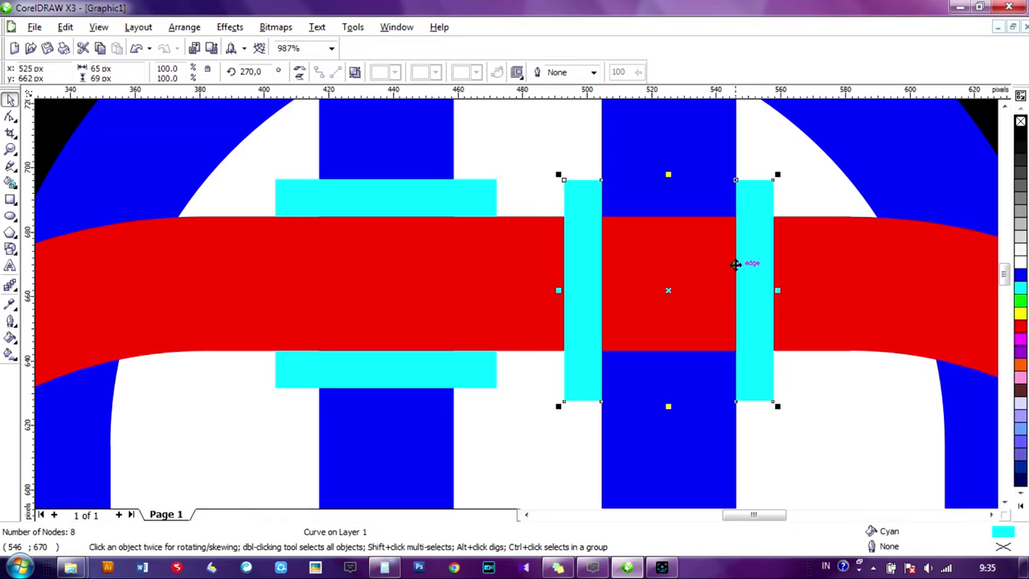
pyautogui.keyDown('shift'); pyautogui.click(446, 197); pyautogui.keyUp('shift')
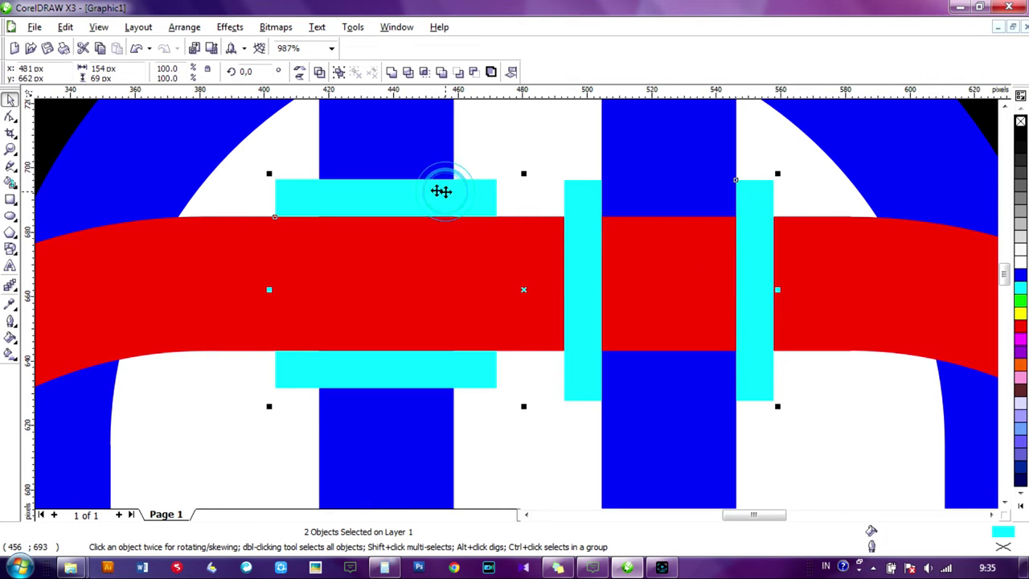
pyautogui.click(390, 72)
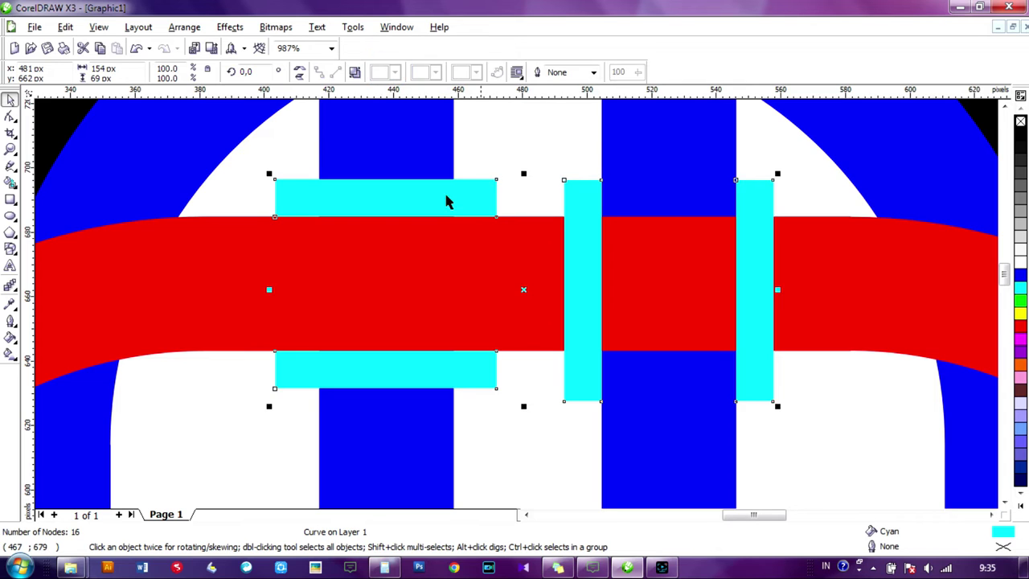
# Step: Move the cyan shape's rotation centre to the circle's centre and rotate a copy to 270° around it
pyautogui.press('z')
pyautogui.press('F4')
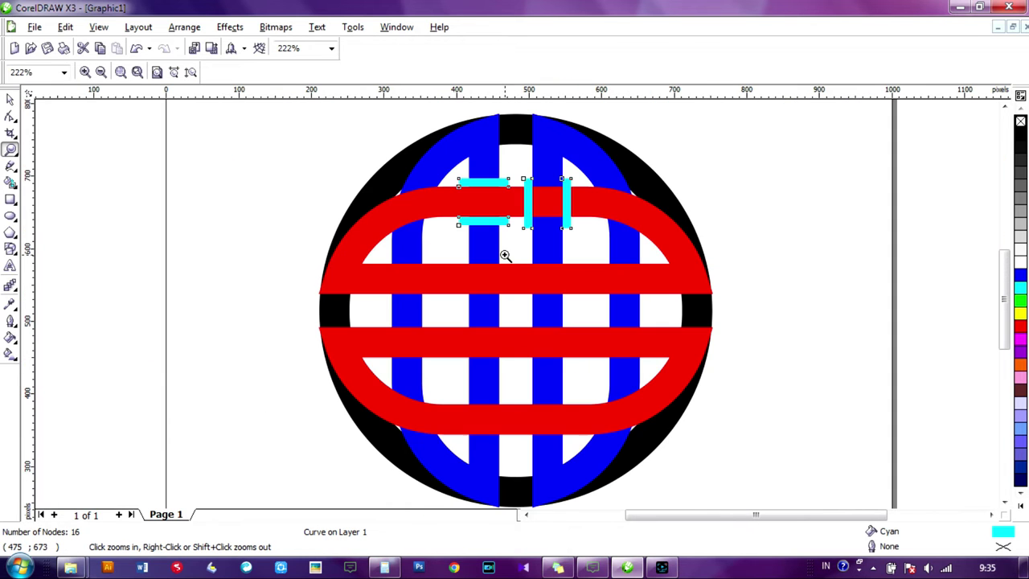
pyautogui.click(11, 98)
pyautogui.click(528, 200)
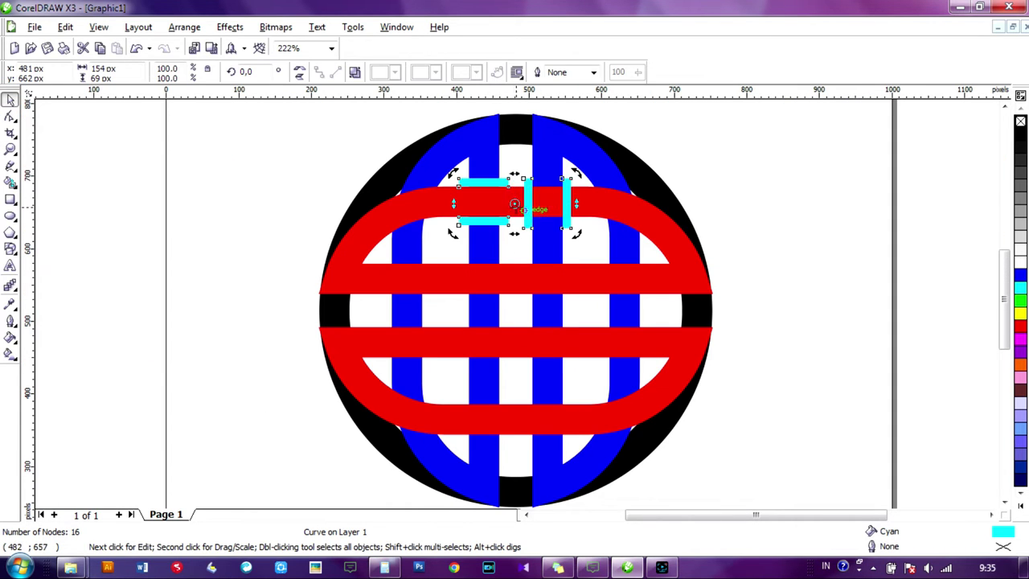
pyautogui.moveTo(513, 204); pyautogui.dragTo(516, 311)
pyautogui.moveTo(579, 172); pyautogui.dragTo(635, 356)
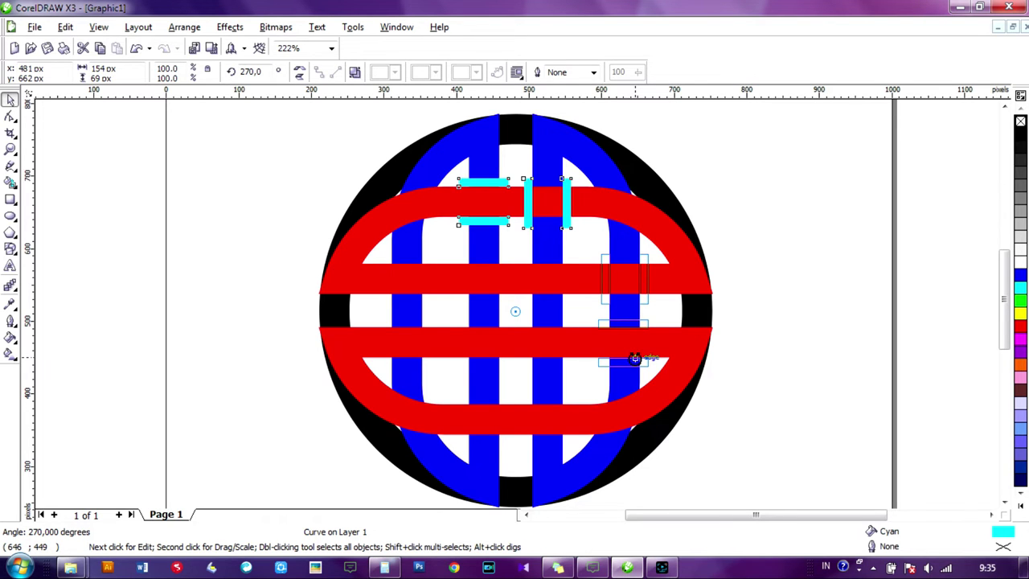
pyautogui.moveTo(636, 358); pyautogui.dragTo(635, 357)
# Step: Repeat the rotated duplication twice so the cyan strips cover all four sides of the logo
pyautogui.scroll(-1, 685, 337)
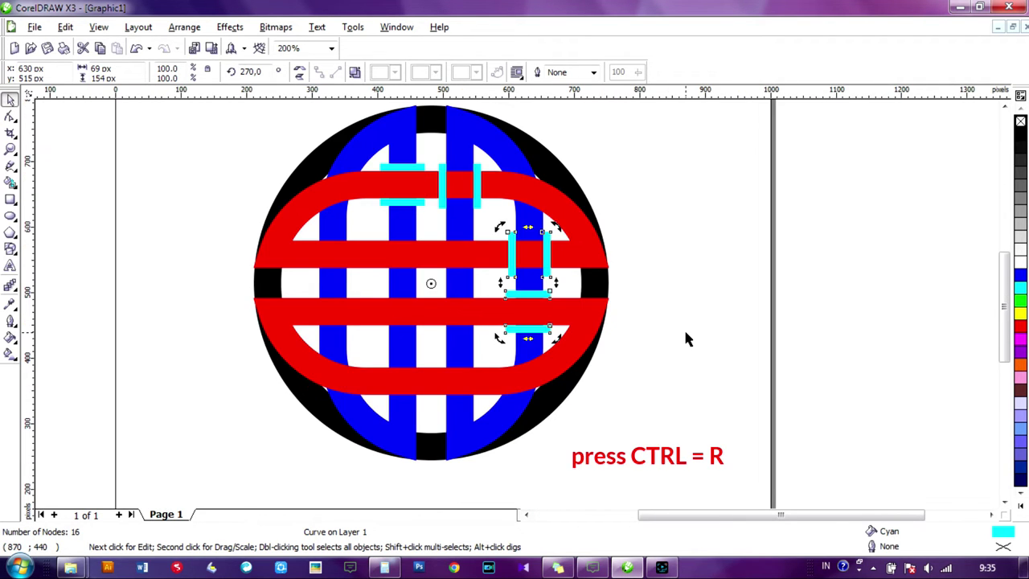
pyautogui.hotkey('ctrl', 'r')
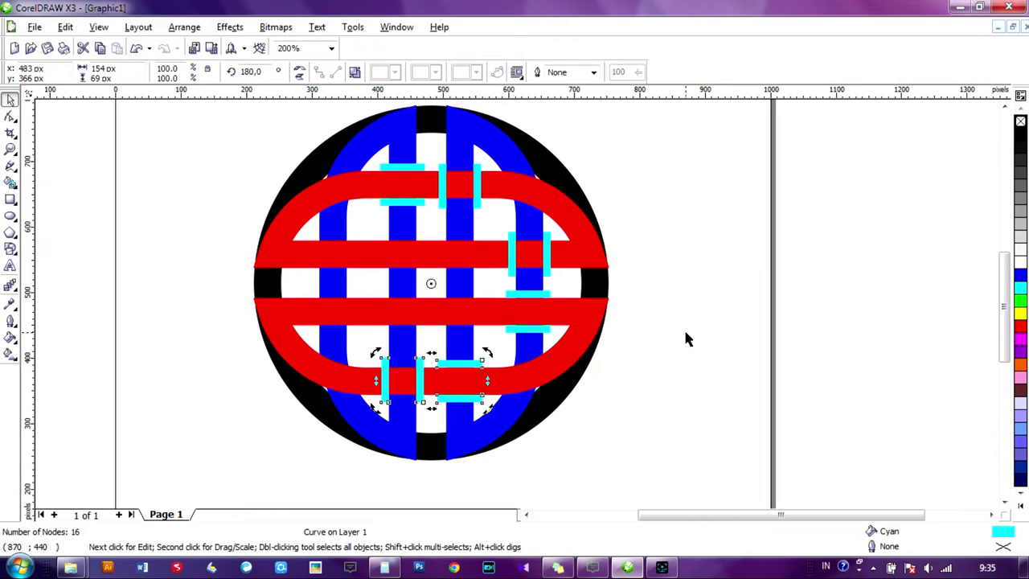
pyautogui.hotkey('ctrl', 'r')
pyautogui.click(685, 337)
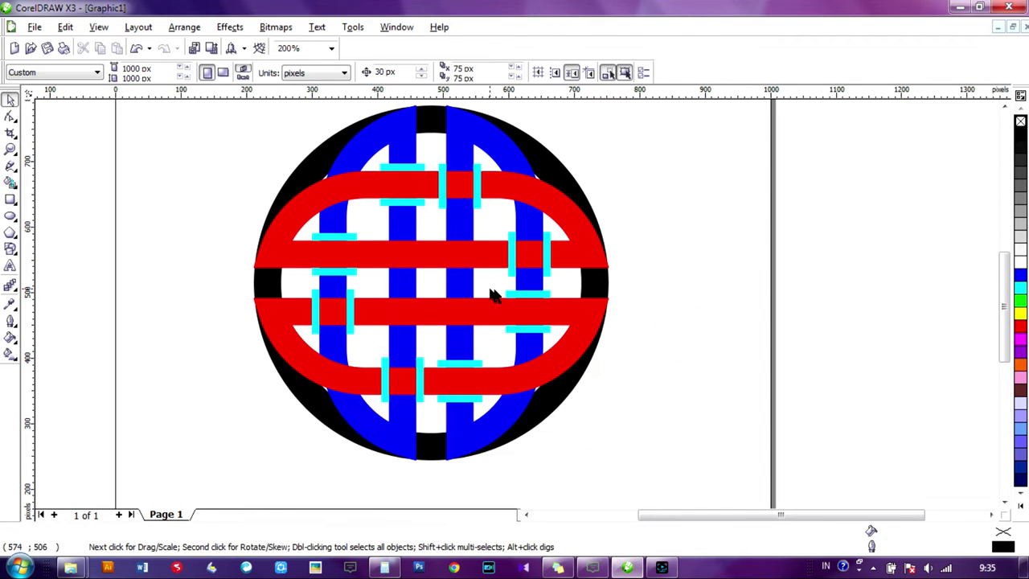
# Step: Weld the blue and red split capsule shapes into a single red shape
pyautogui.click(511, 159)
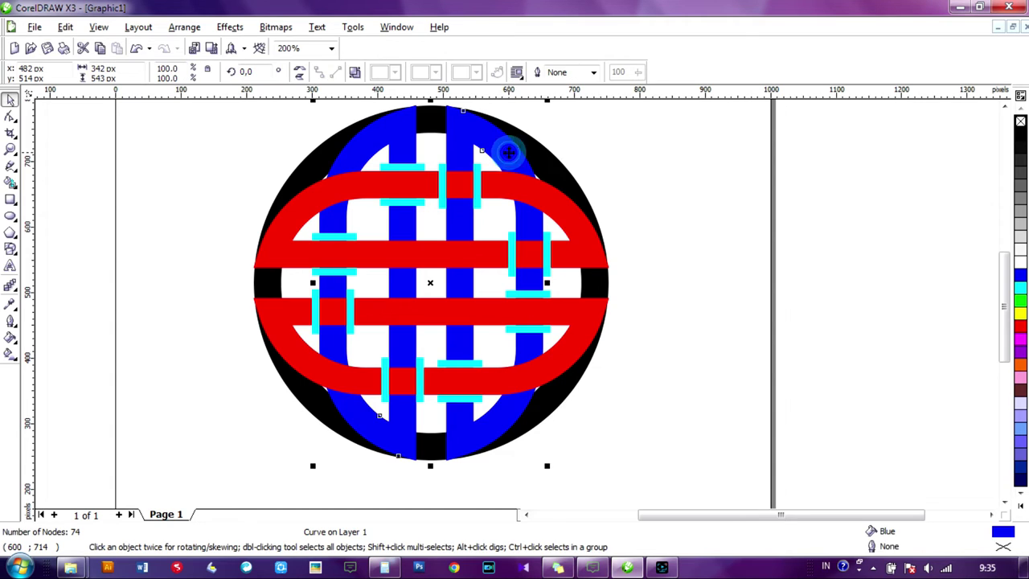
pyautogui.keyDown('shift'); pyautogui.click(585, 233); pyautogui.keyUp('shift')
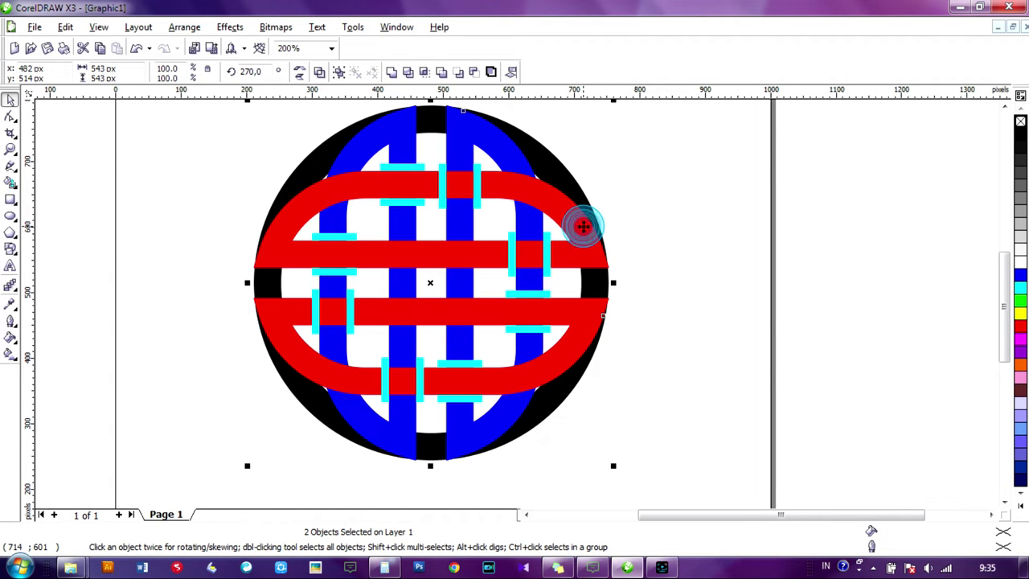
pyautogui.click(390, 72)
pyautogui.click(687, 220)
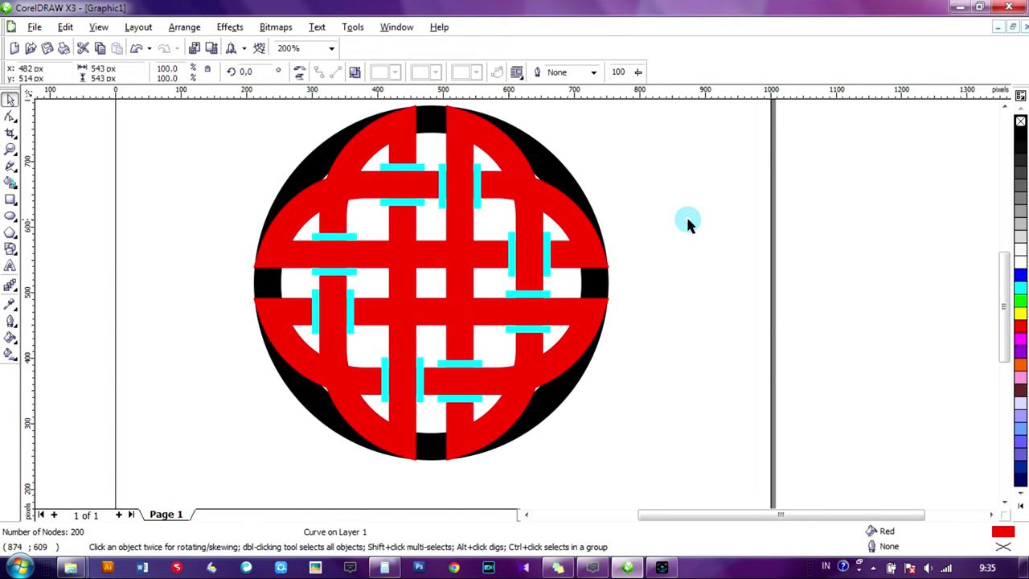
# Step: Weld the four groups of cyan strips into one object
pyautogui.moveTo(175, 150); pyautogui.dragTo(630, 416)
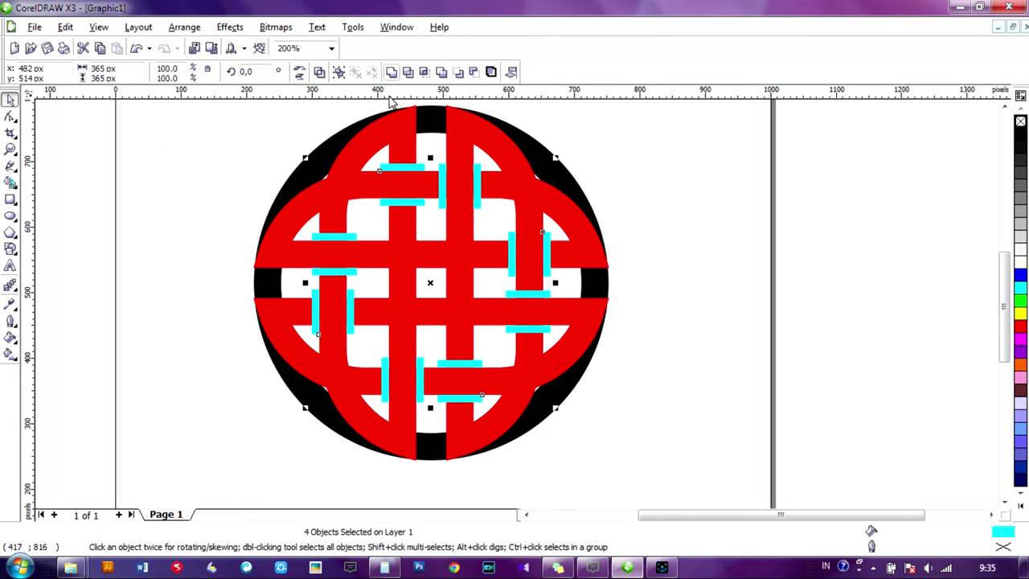
pyautogui.click(391, 72)
pyautogui.click(681, 243)
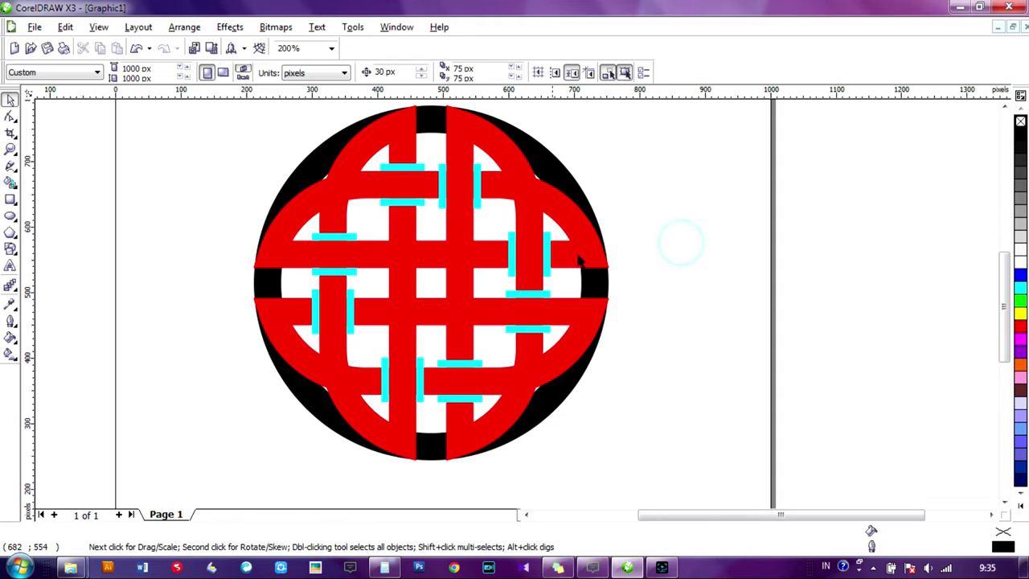
# Step: Trim the red shape with the cyan strips to cut the overlap gaps
pyautogui.click(550, 252)
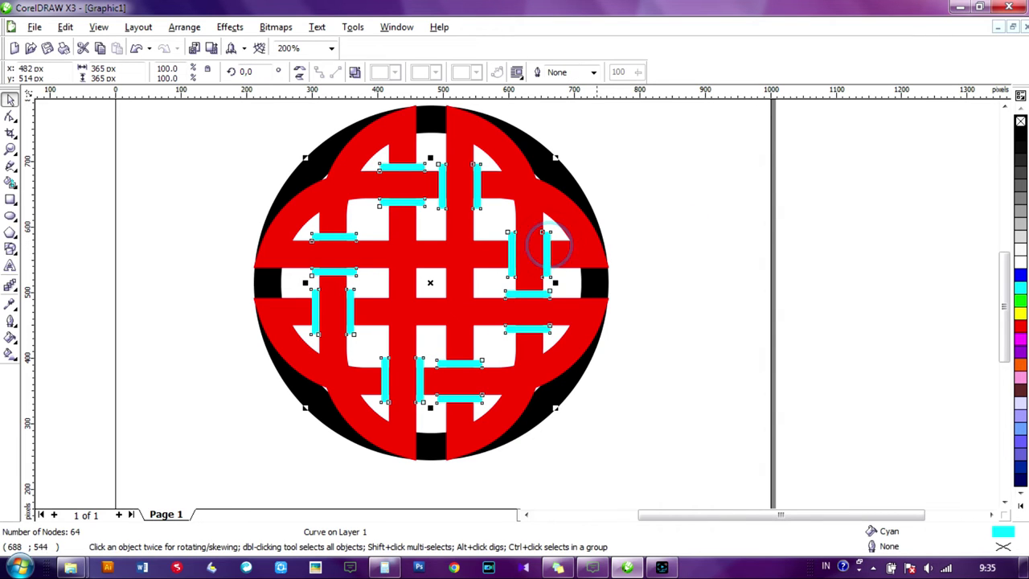
pyautogui.keyDown('shift'); pyautogui.click(506, 151); pyautogui.keyUp('shift')
pyautogui.click(408, 72)
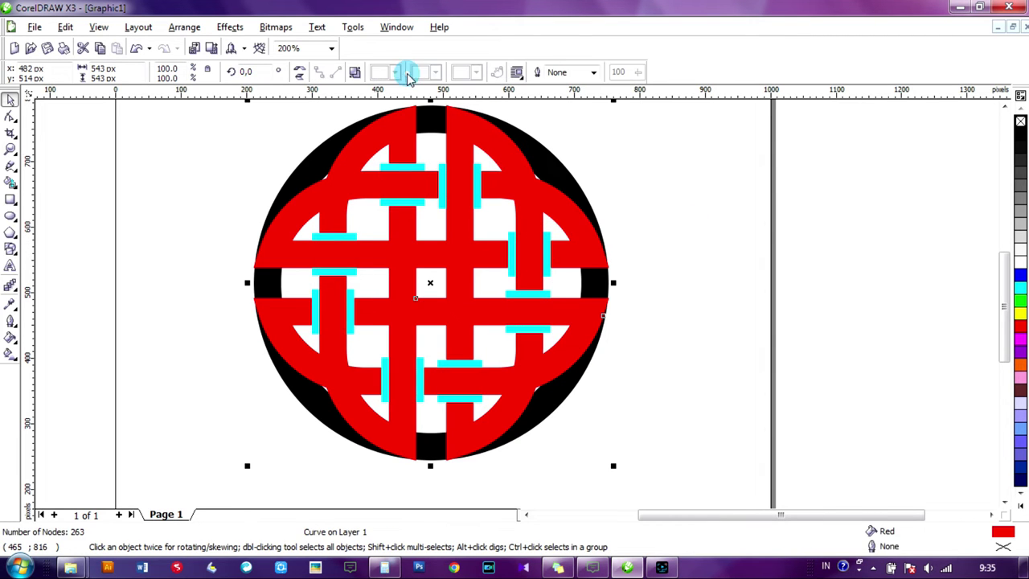
pyautogui.click(626, 161)
# Step: Delete the thick black circle and the cyan strips, leaving only the red shape
pyautogui.click(542, 153)
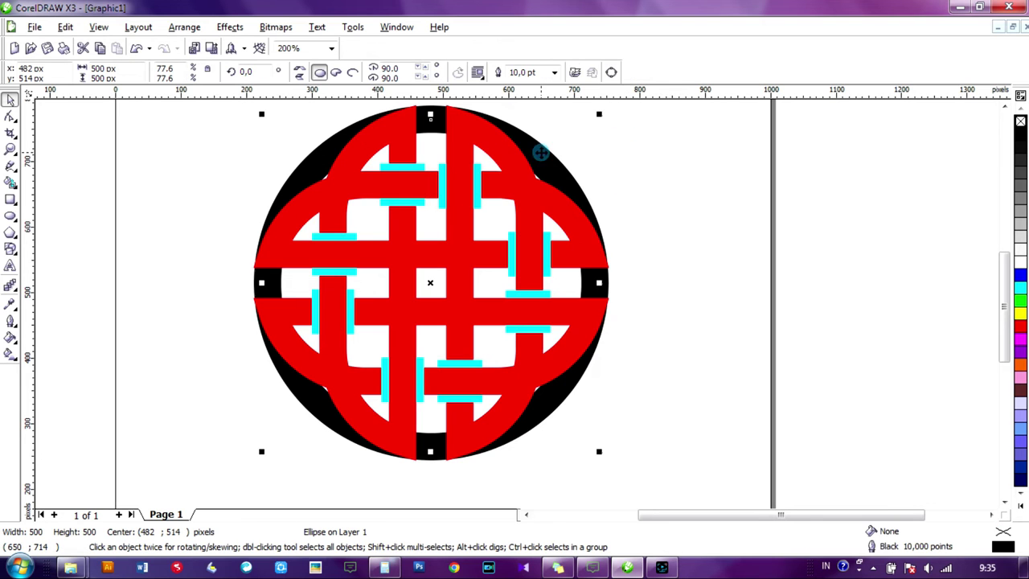
pyautogui.press('Delete')
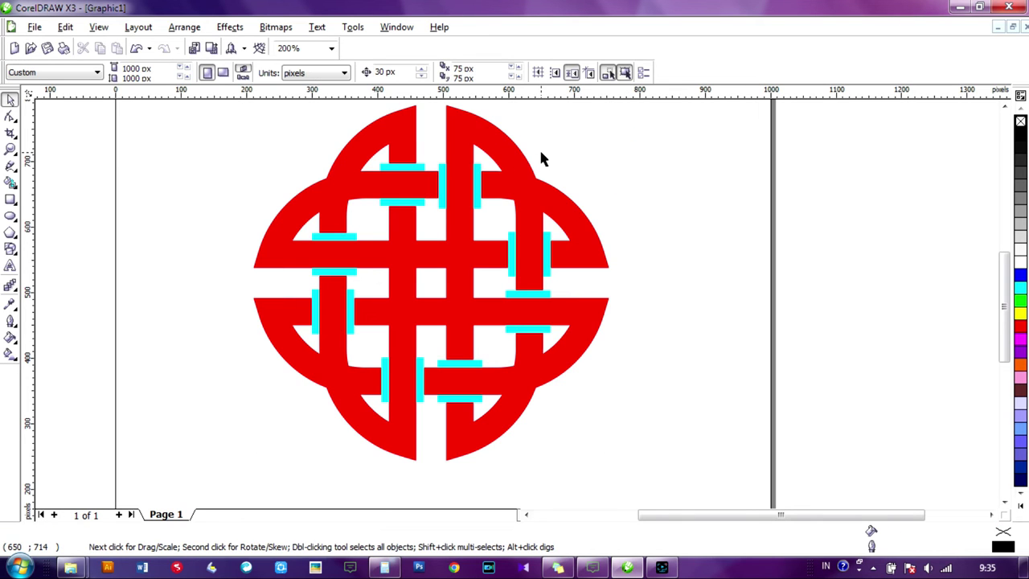
pyautogui.click(474, 190)
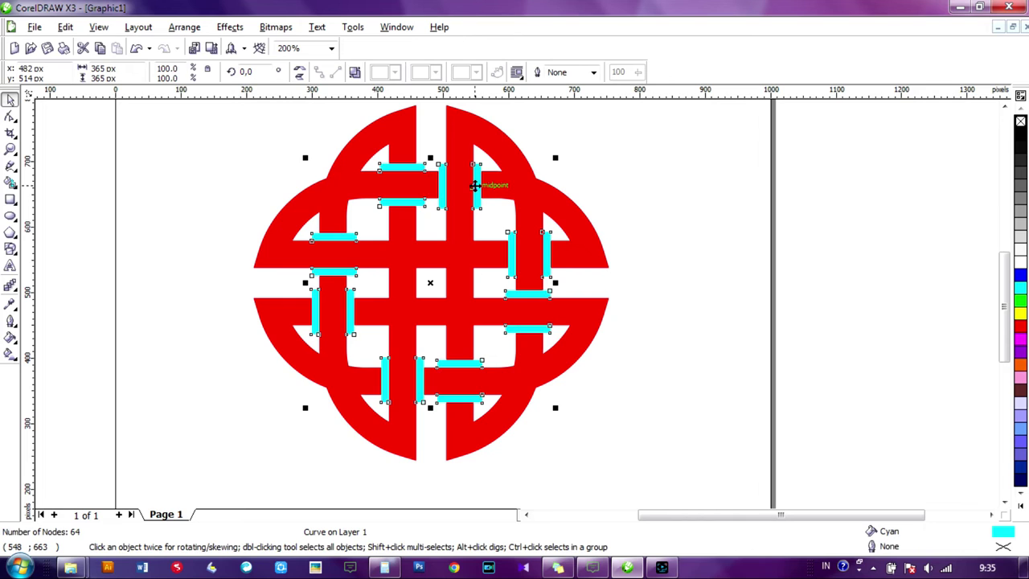
pyautogui.press('Delete')
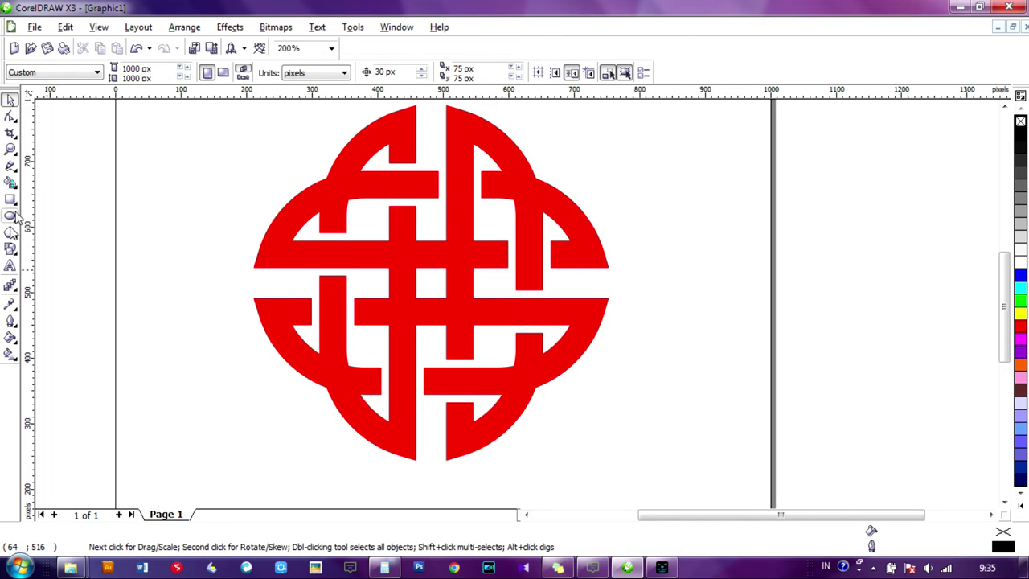
# Step: Build a centred cross by welding a rectangle of about 46 by 235 px in the central vertical gap with its copy rotated to 270°
pyautogui.click(11, 201)
pyautogui.moveTo(416, 208); pyautogui.dragTo(446, 361)
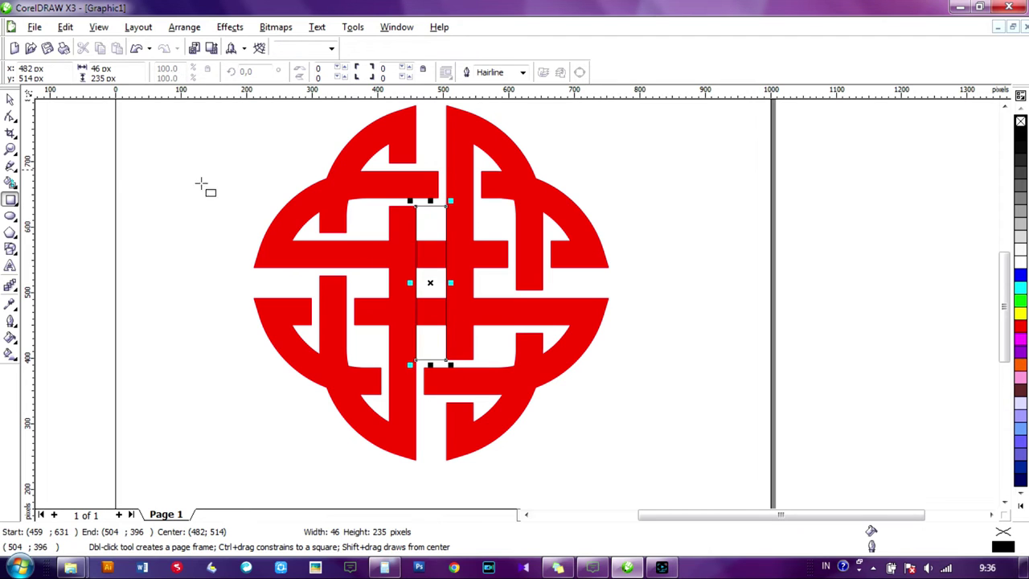
pyautogui.click(11, 98)
pyautogui.click(434, 281)
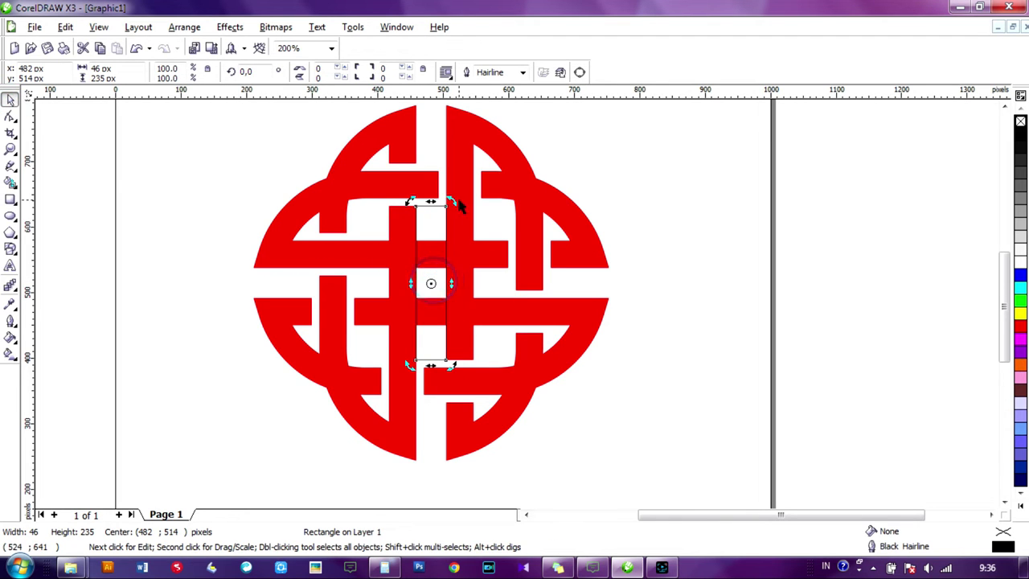
pyautogui.moveTo(453, 202); pyautogui.dragTo(507, 300)
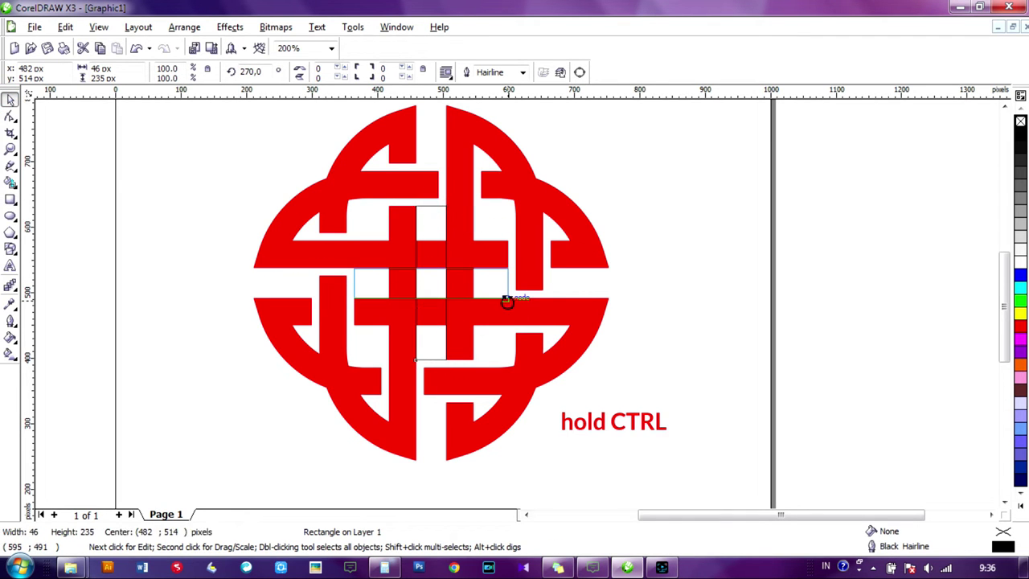
pyautogui.keyDown('shift'); pyautogui.click(432, 224); pyautogui.keyUp('shift')
pyautogui.click(394, 74)
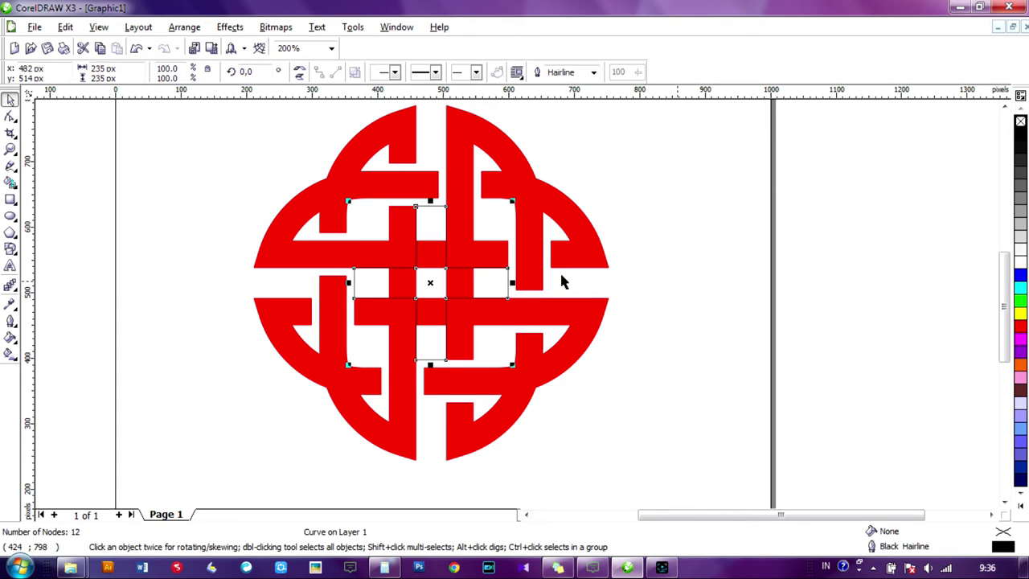
# Step: Trim the centre of the red shape with the welded cross and delete the cross
pyautogui.keyDown('shift'); pyautogui.click(453, 150); pyautogui.keyUp('shift')
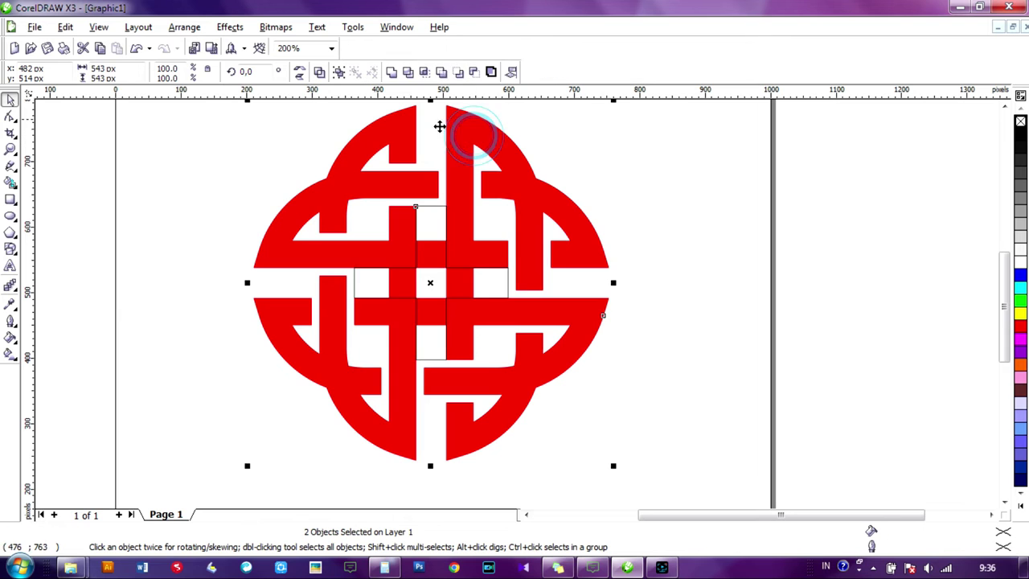
pyautogui.click(408, 73)
pyautogui.click(592, 194)
pyautogui.click(429, 286)
pyautogui.press('Delete')
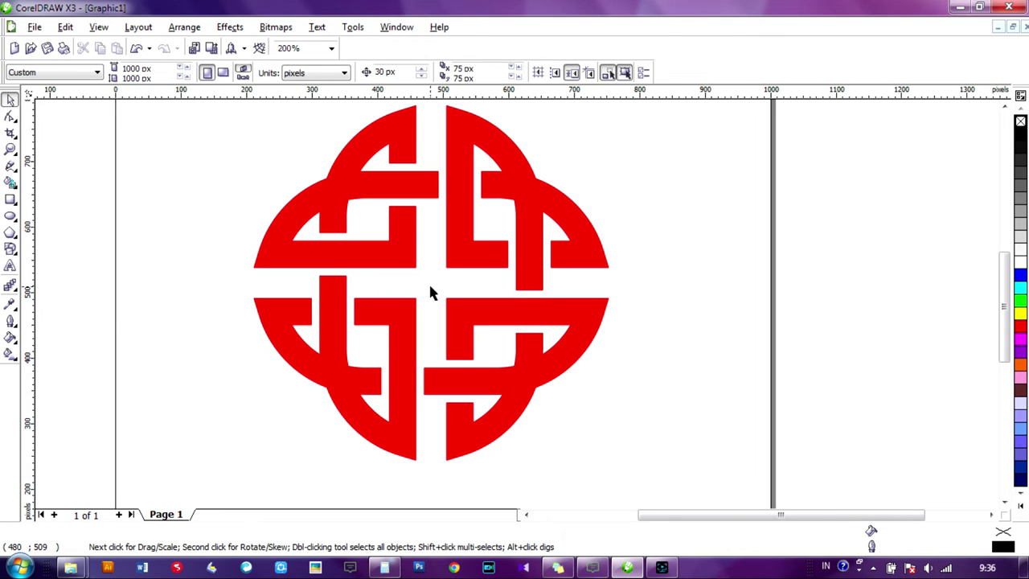
# Step: Paste the grey grunge texture bitmap and place it beside the logo, to its right
pyautogui.press('z')
pyautogui.rightClick(429, 287)
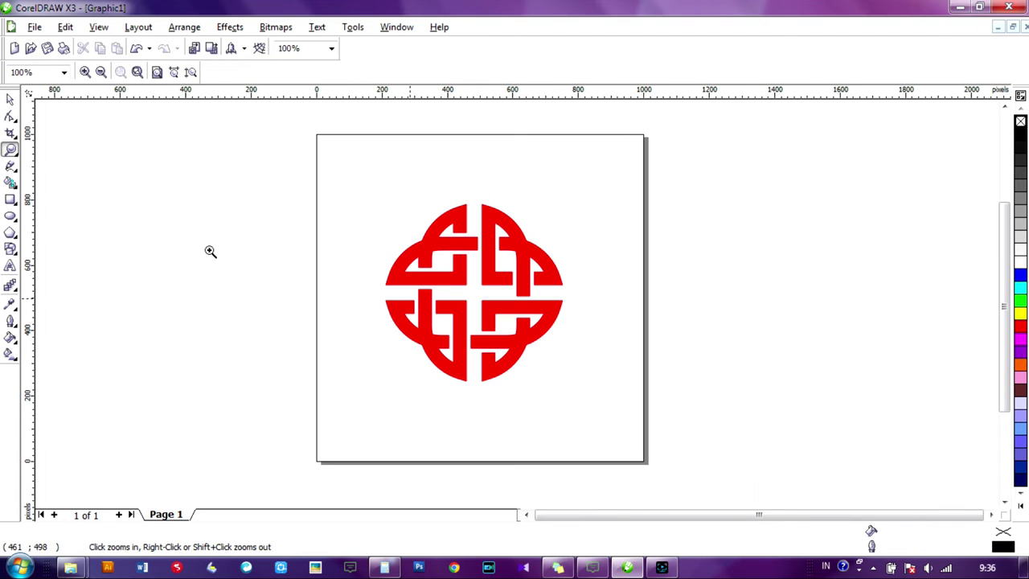
pyautogui.click(9, 98)
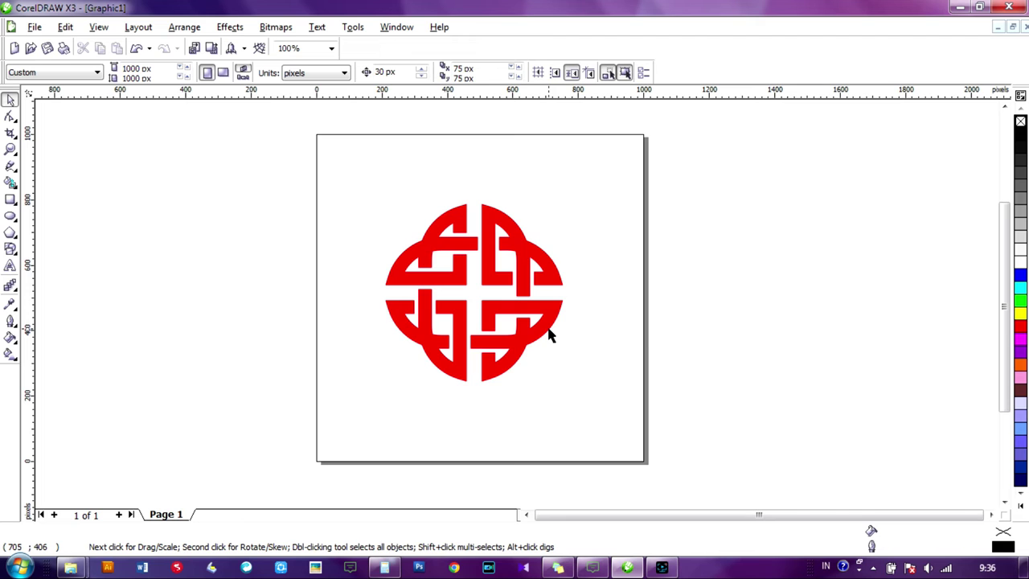
pyautogui.hotkey('ctrl', 'v')
pyautogui.moveTo(804, 232); pyautogui.dragTo(753, 236)
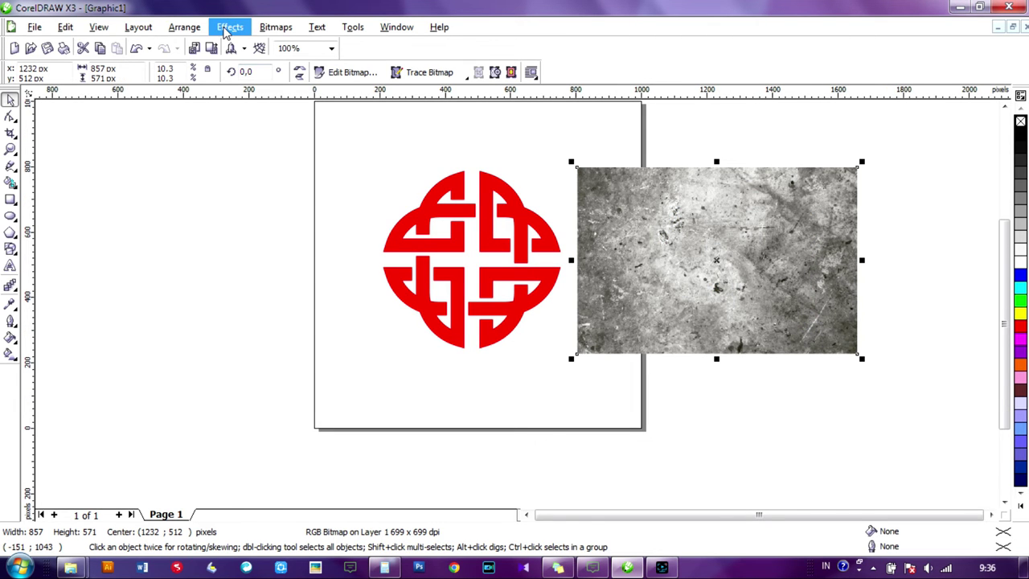
# Step: Place the grunge texture inside the red logo shape with PowerClip
pyautogui.click(230, 27)
pyautogui.moveTo(249, 223)
pyautogui.click(354, 224)
pyautogui.click(486, 184)
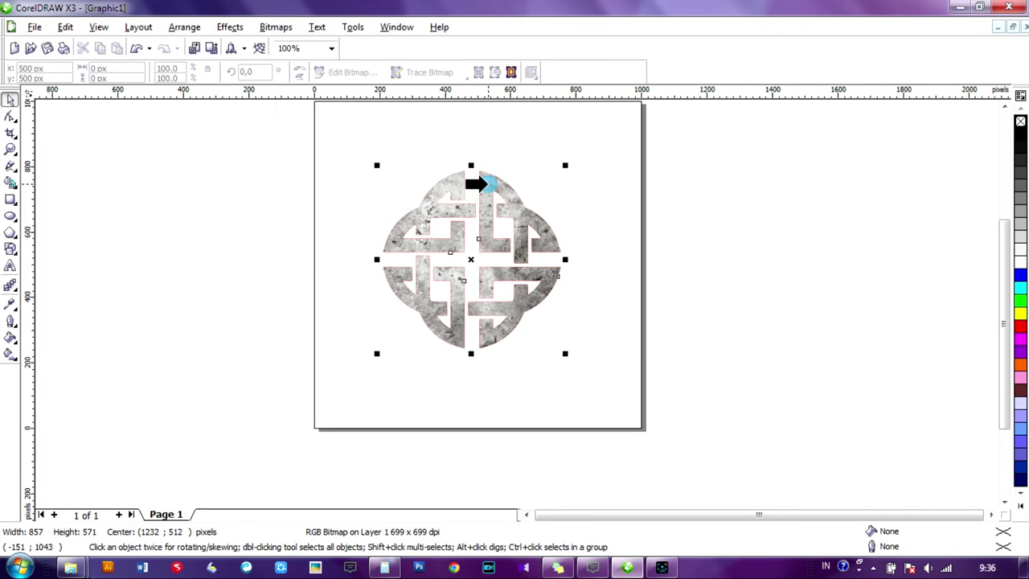
# Step: Edit the logo's PowerClip contents, shift the texture to the left behind the outline and finish editing
pyautogui.rightClick(489, 189)
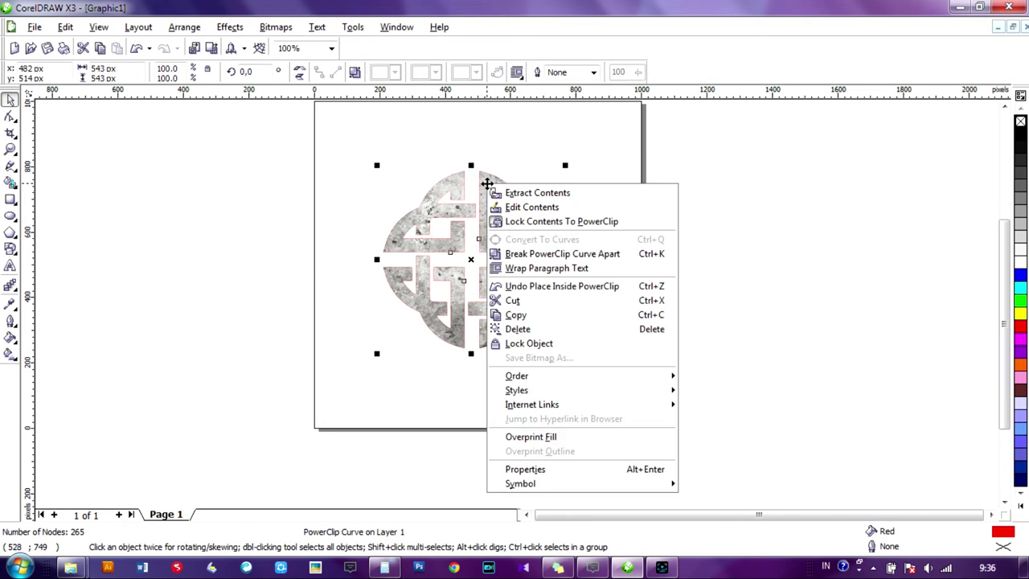
pyautogui.click(523, 207)
pyautogui.click(553, 187)
pyautogui.moveTo(577, 191); pyautogui.dragTo(552, 189)
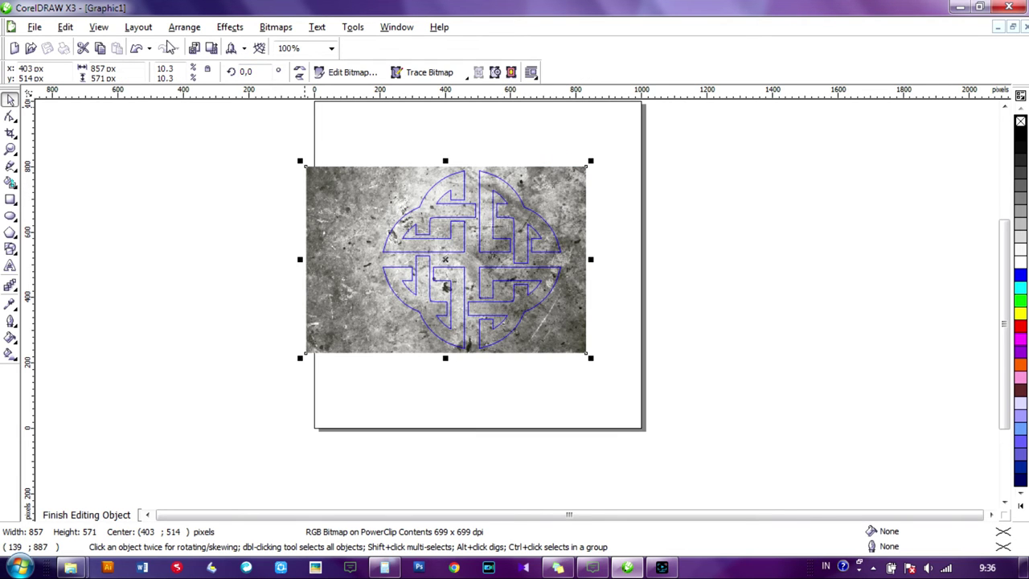
pyautogui.click(87, 515)
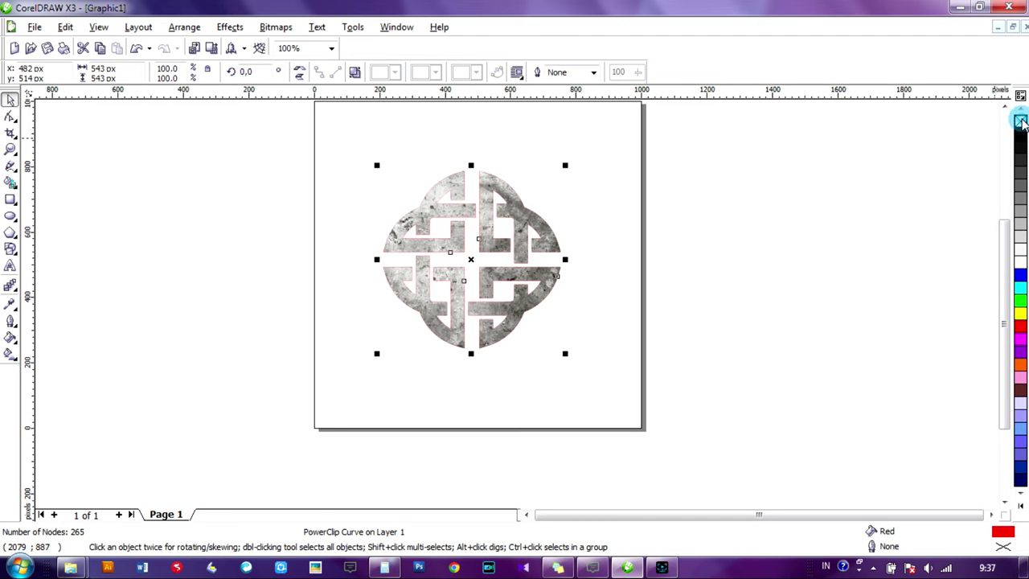
# Step: Remove the logo's red fill and move the logo to the upper part of the page
pyautogui.click(1020, 121)
pyautogui.click(801, 221)
pyautogui.moveTo(519, 229); pyautogui.dragTo(513, 172)
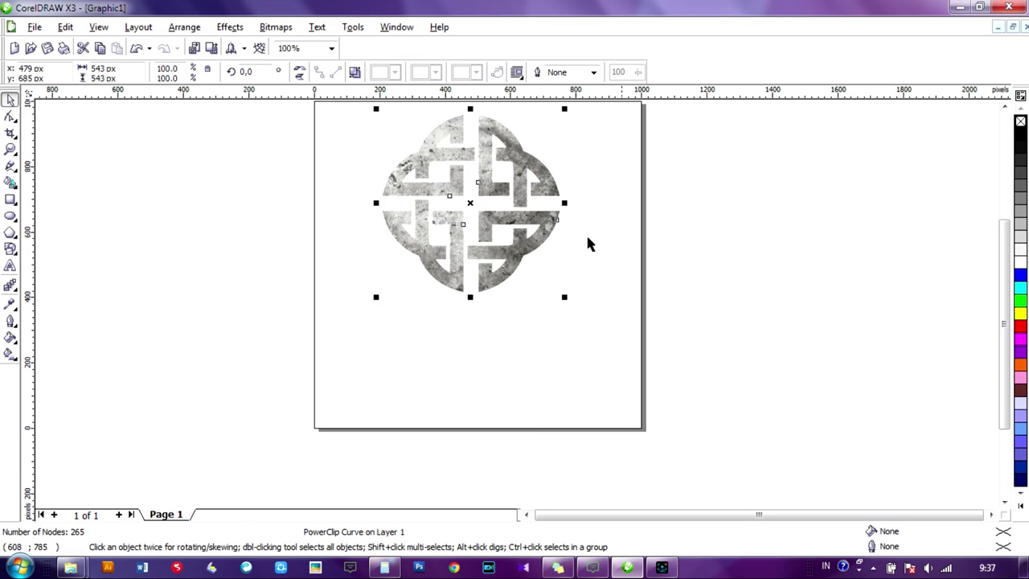
# Step: Add the artistic text LEGENDARY below the logo and set its font to Copperplate Gothic Bold
pyautogui.click(10, 266)
pyautogui.click(368, 348)
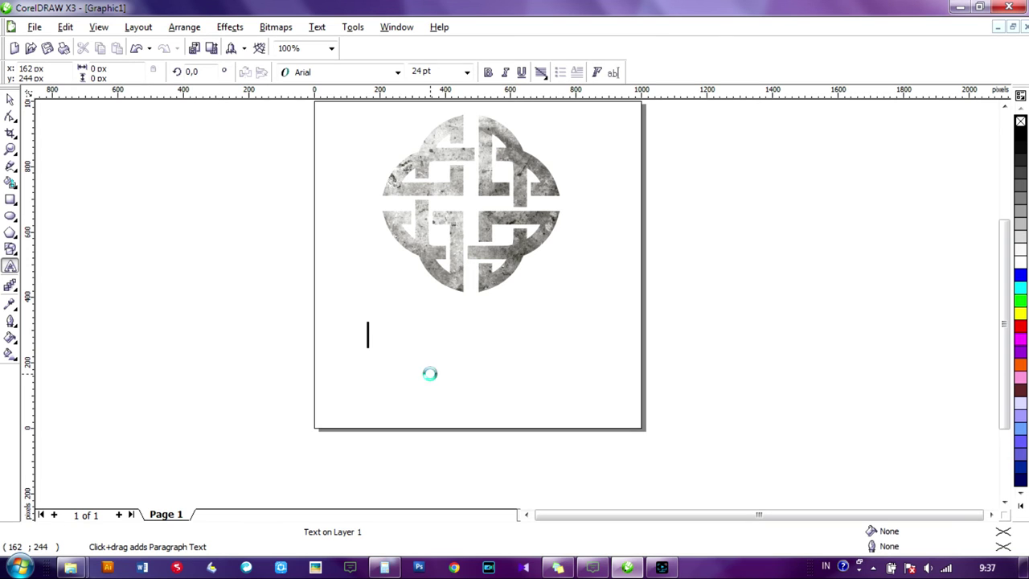
pyautogui.write('LEGENDARY')
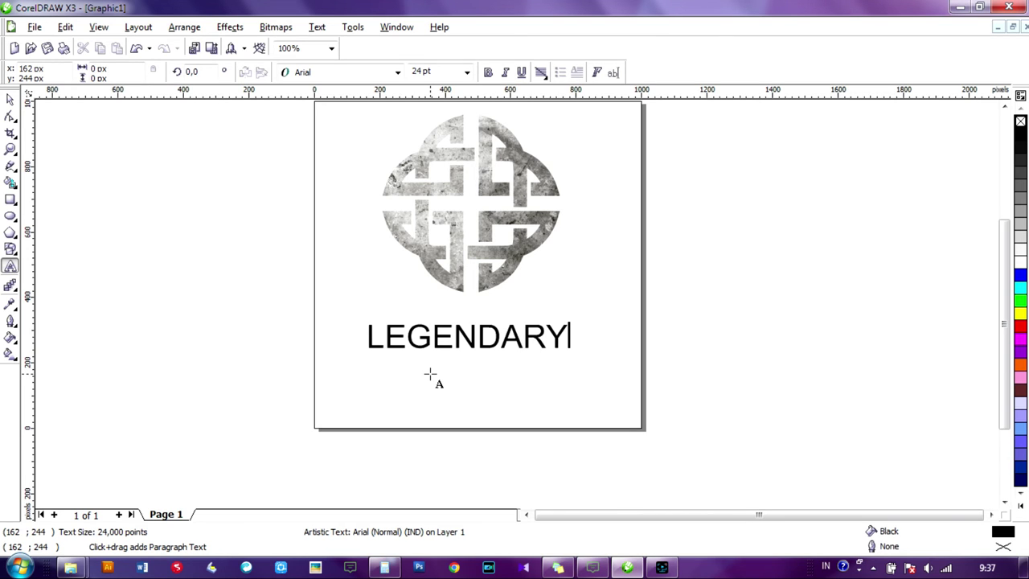
pyautogui.click(10, 98)
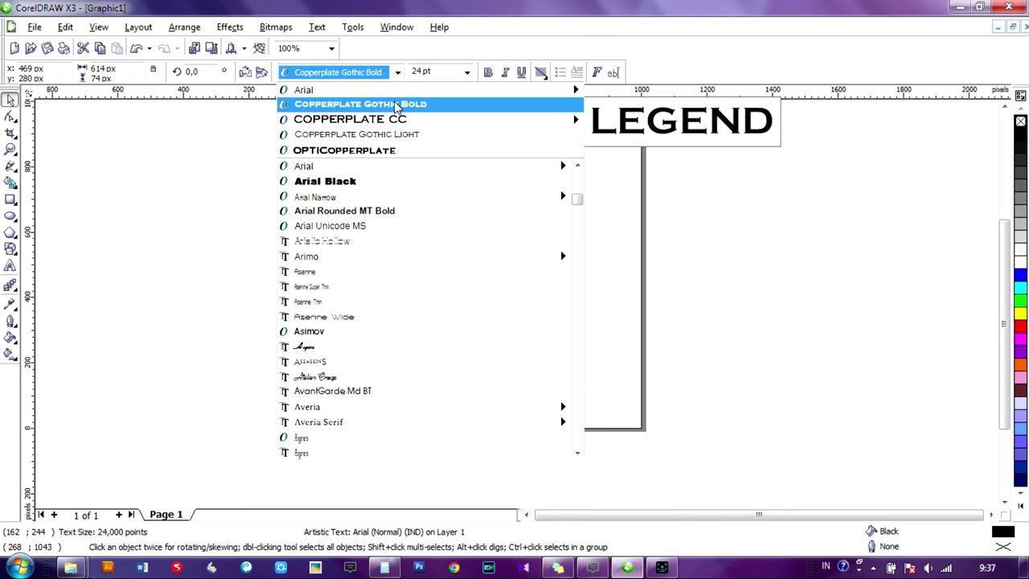
pyautogui.click(394, 105)
# Step: Scale the logo down about its centre to about 320 by 320 px
pyautogui.click(508, 294)
pyautogui.click(523, 223)
pyautogui.moveTo(565, 110); pyautogui.dragTo(552, 147)
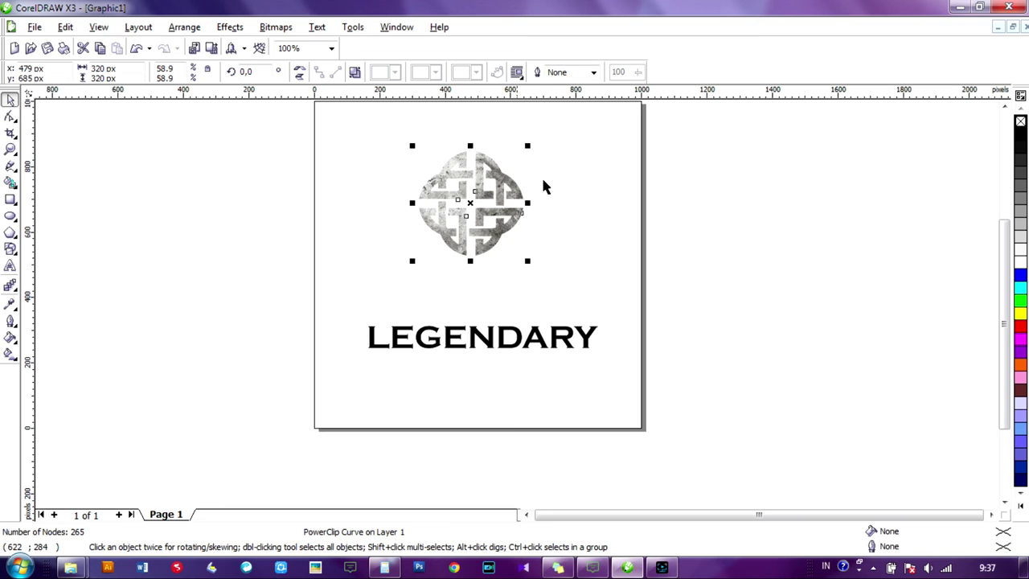
# Step: Align the LEGENDARY text to the logo's vertical centre line
pyautogui.click(518, 344)
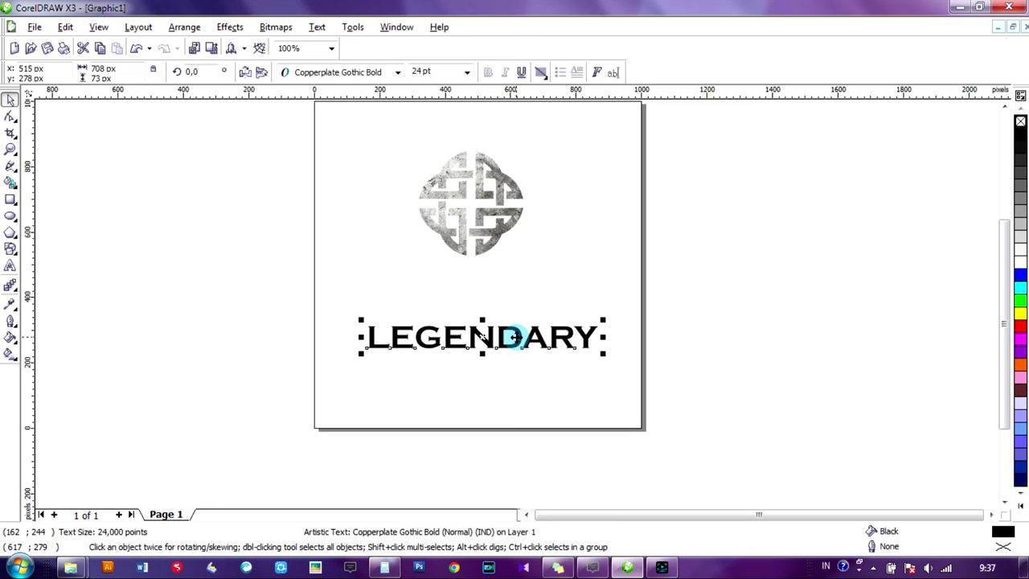
pyautogui.keyDown('shift'); pyautogui.click(479, 243); pyautogui.keyUp('shift')
pyautogui.press('c')
pyautogui.click(545, 282)
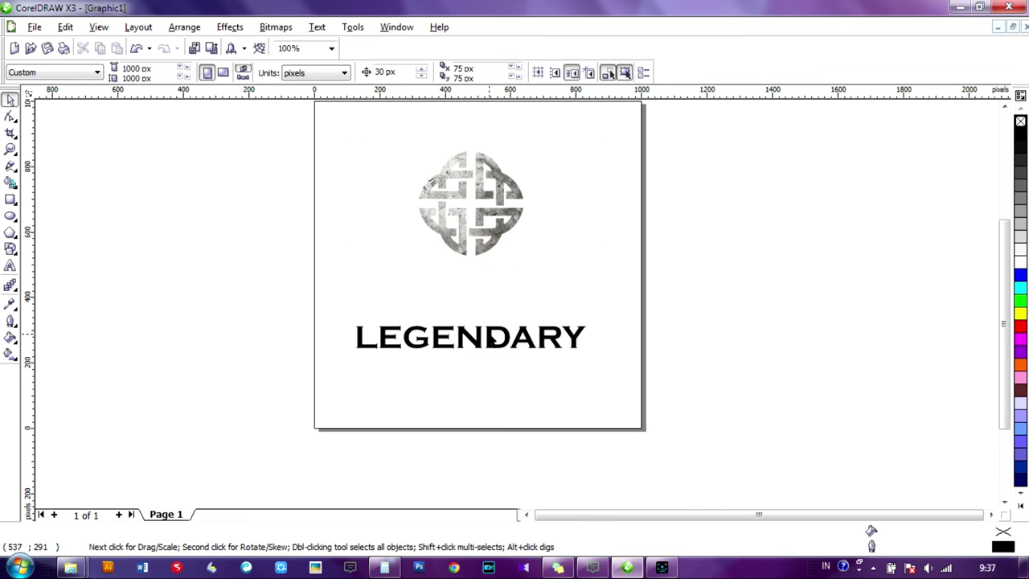
# Step: Move the LEGENDARY text up close beneath the logo and scale it down slightly about its centre
pyautogui.click(492, 340)
pyautogui.moveTo(482, 338); pyautogui.dragTo(484, 286)
pyautogui.moveTo(593, 270); pyautogui.dragTo(580, 272)
pyautogui.click(507, 329)
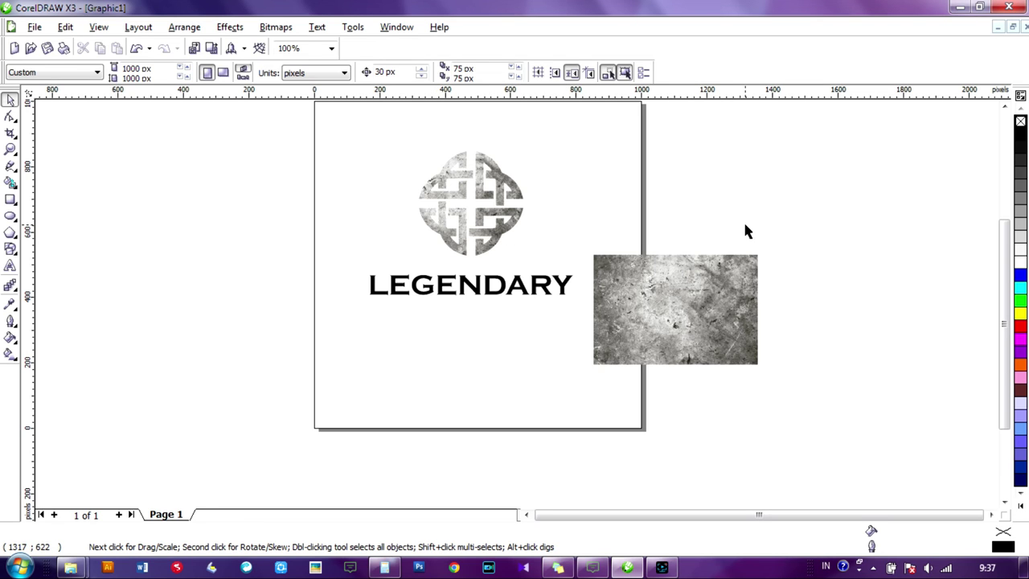
# Step: Place the grunge texture bitmap inside the LEGENDARY text as a PowerClip
pyautogui.moveTo(700, 294); pyautogui.dragTo(754, 254)
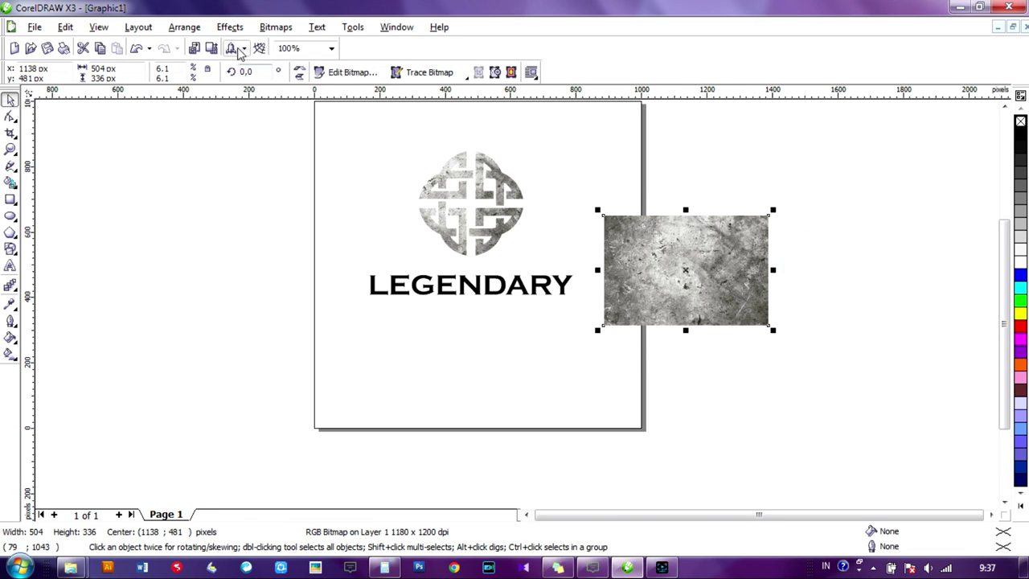
pyautogui.click(230, 27)
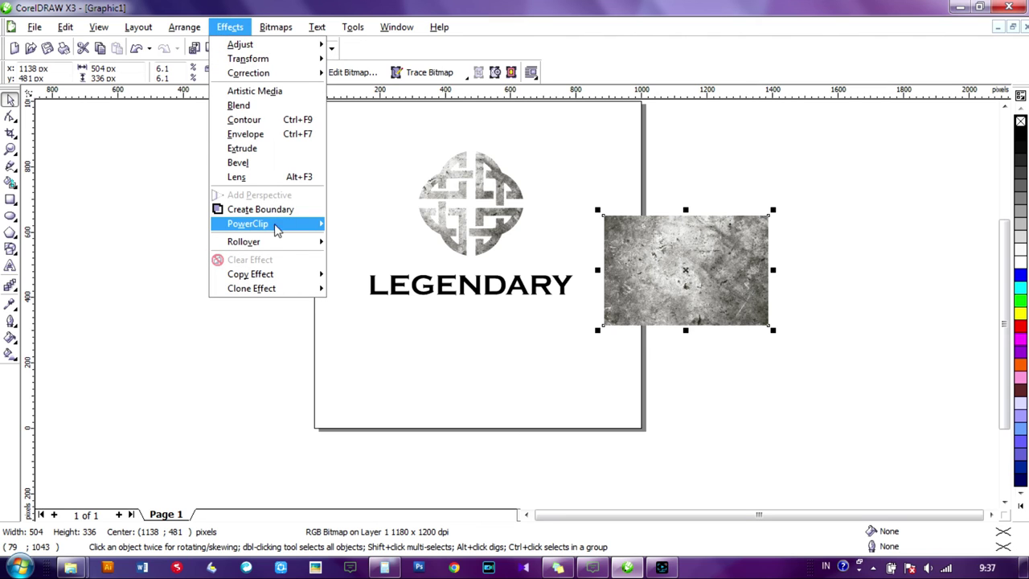
pyautogui.moveTo(278, 226)
pyautogui.click(383, 227)
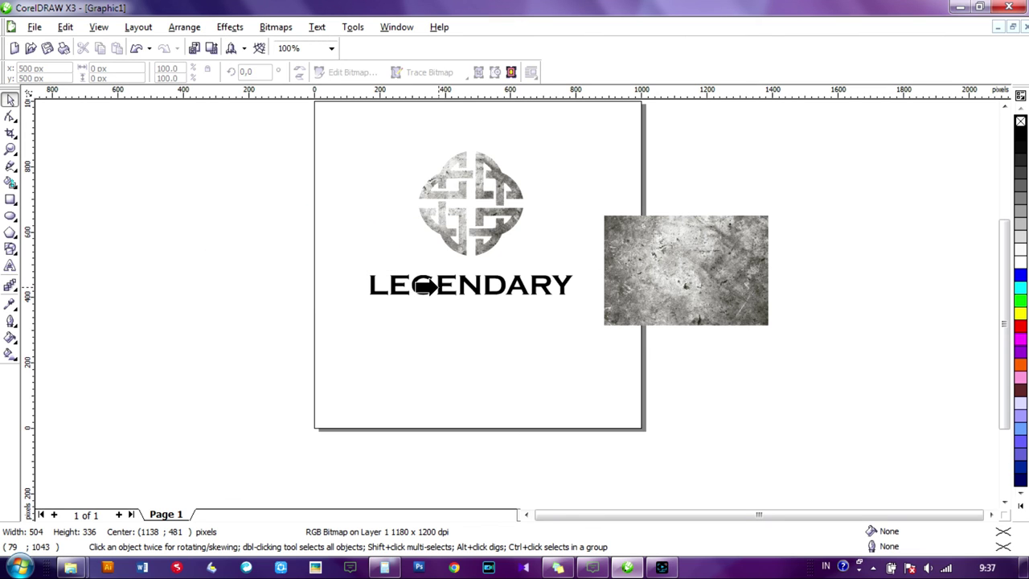
pyautogui.click(435, 286)
# Step: Edit the text's PowerClip contents, scaling the texture about its centre to about 659 by 439 px and shifting it slightly down, and finish editing
pyautogui.rightClick(439, 286)
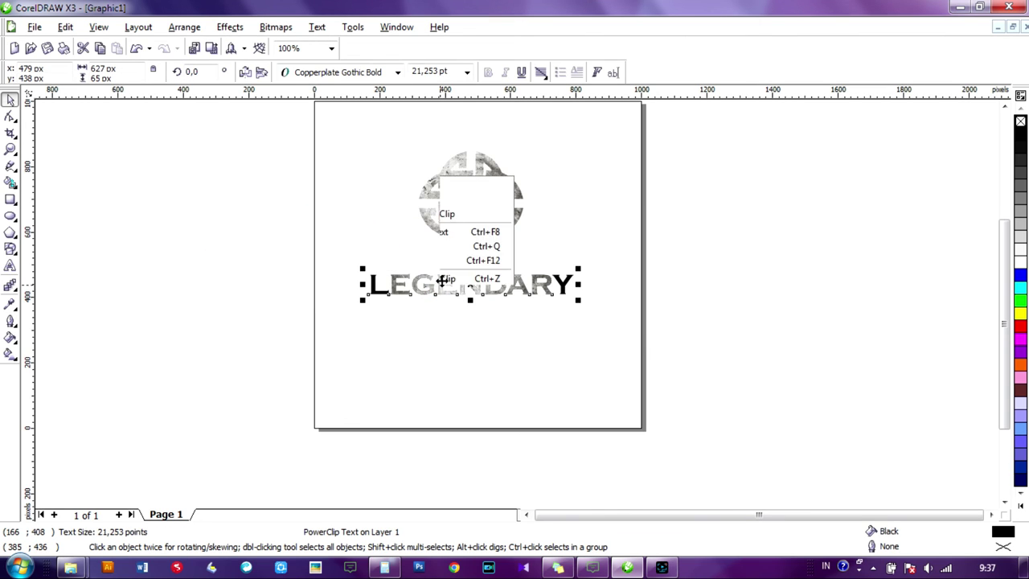
pyautogui.click(483, 27)
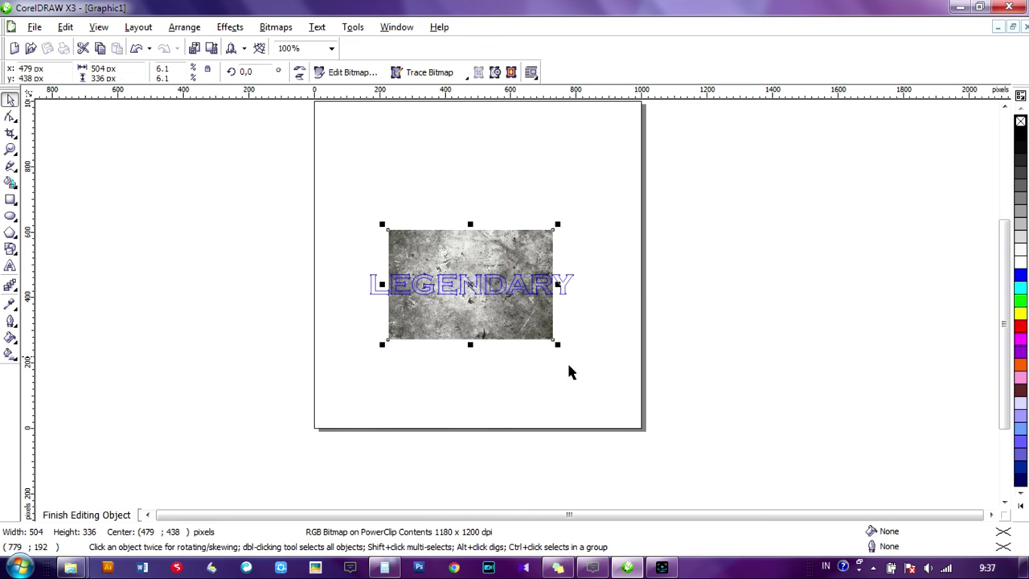
pyautogui.moveTo(559, 345); pyautogui.dragTo(586, 370)
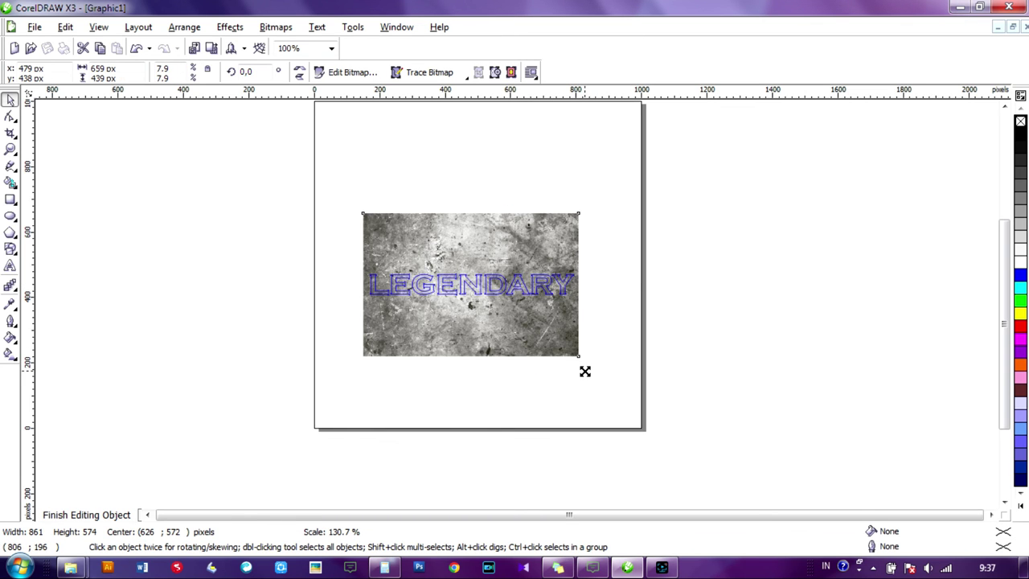
pyautogui.moveTo(546, 313); pyautogui.dragTo(547, 324)
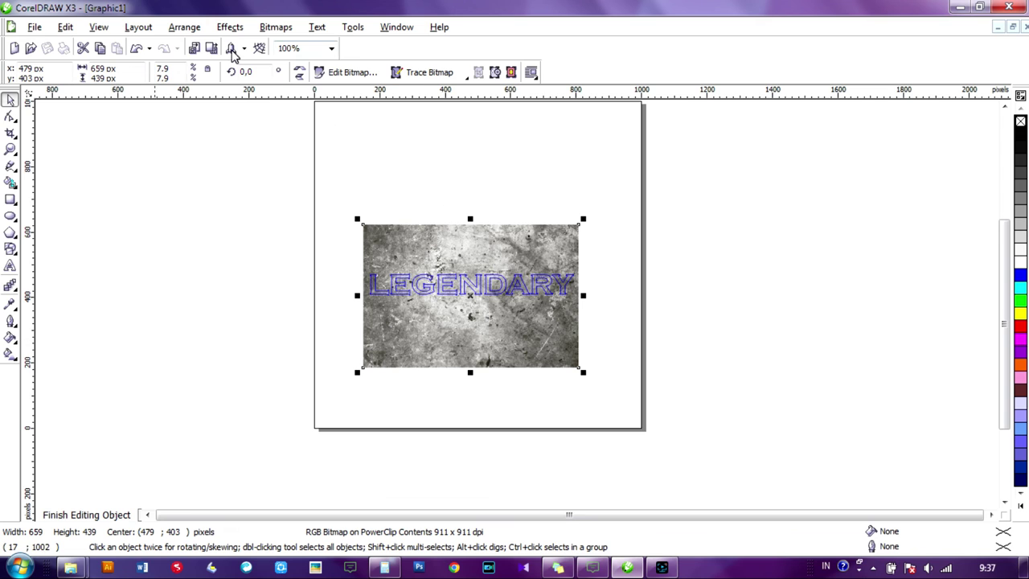
pyautogui.click(113, 515)
pyautogui.click(461, 394)
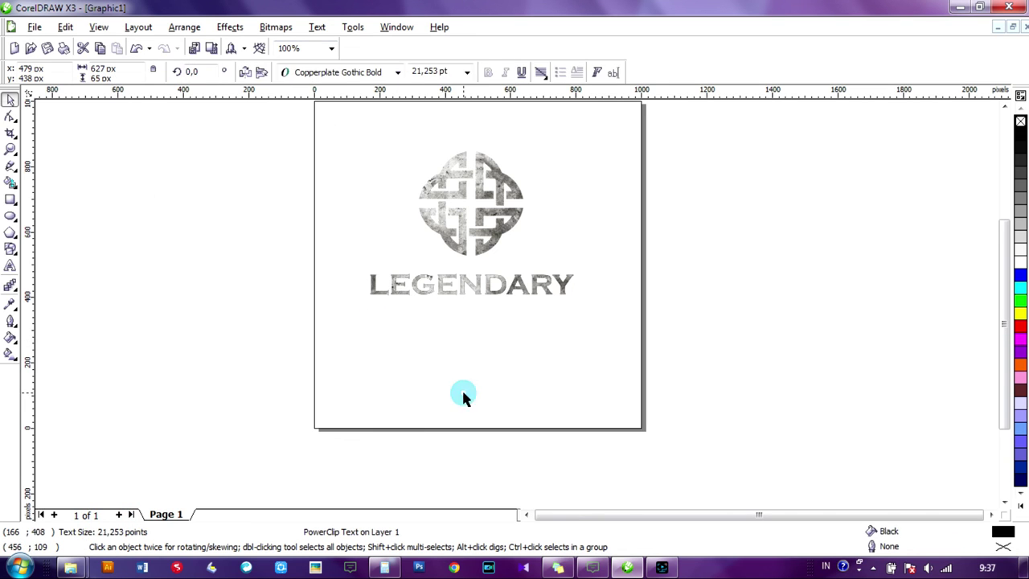
# Step: Draw a square of about 955 by 955 px over the page around the logo and text, and fill it black
pyautogui.click(11, 201)
pyautogui.moveTo(320, 120); pyautogui.dragTo(632, 431)
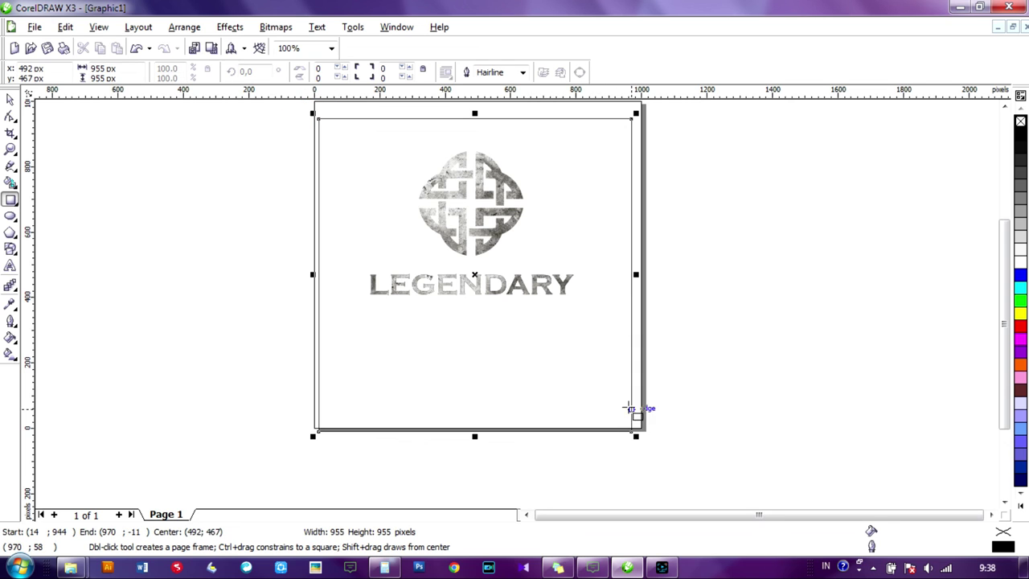
pyautogui.click(10, 98)
pyautogui.click(1019, 133)
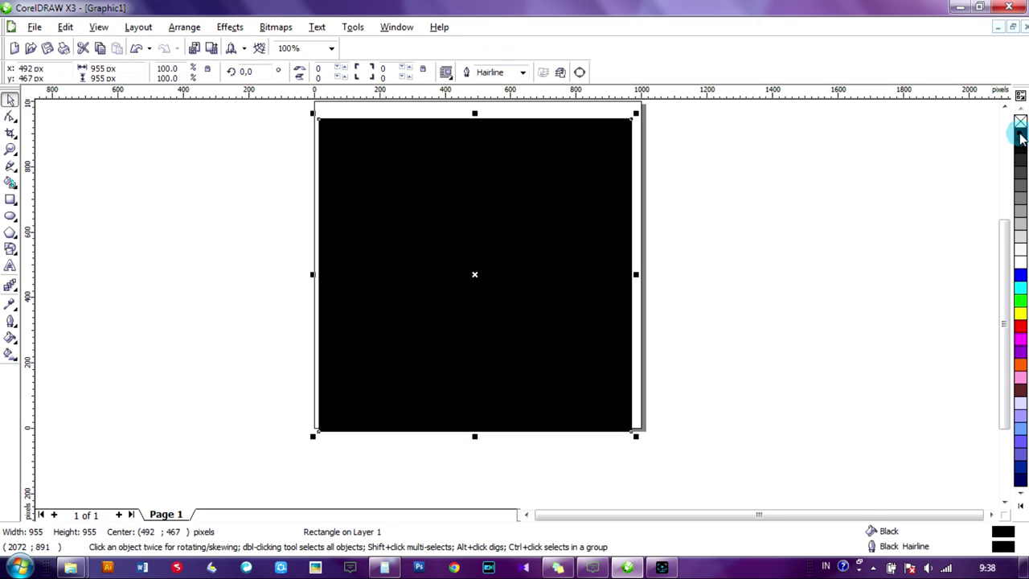
# Step: Send the black square to the back of the layer, behind the logo and text
pyautogui.rightClick(530, 147)
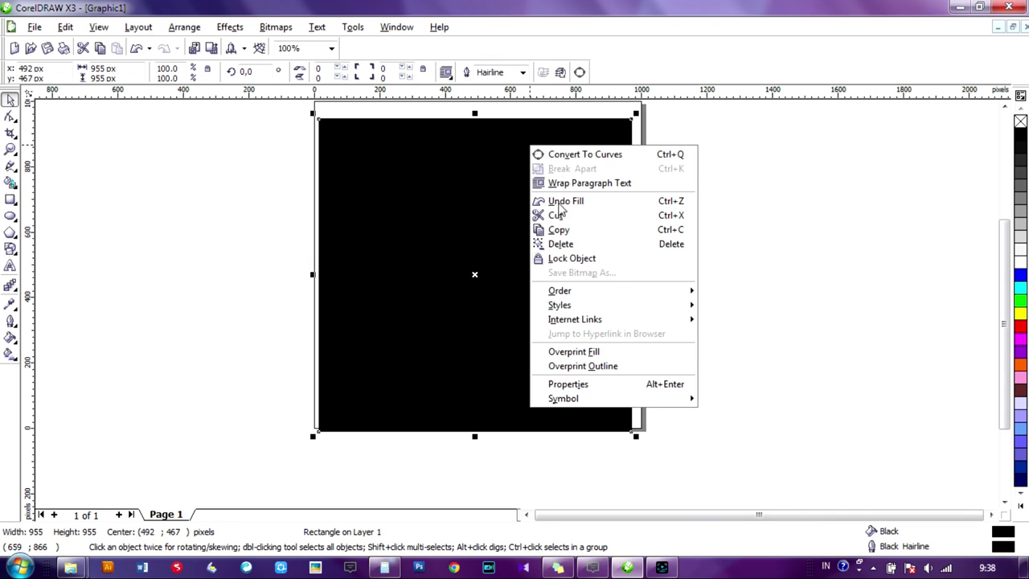
pyautogui.moveTo(579, 295)
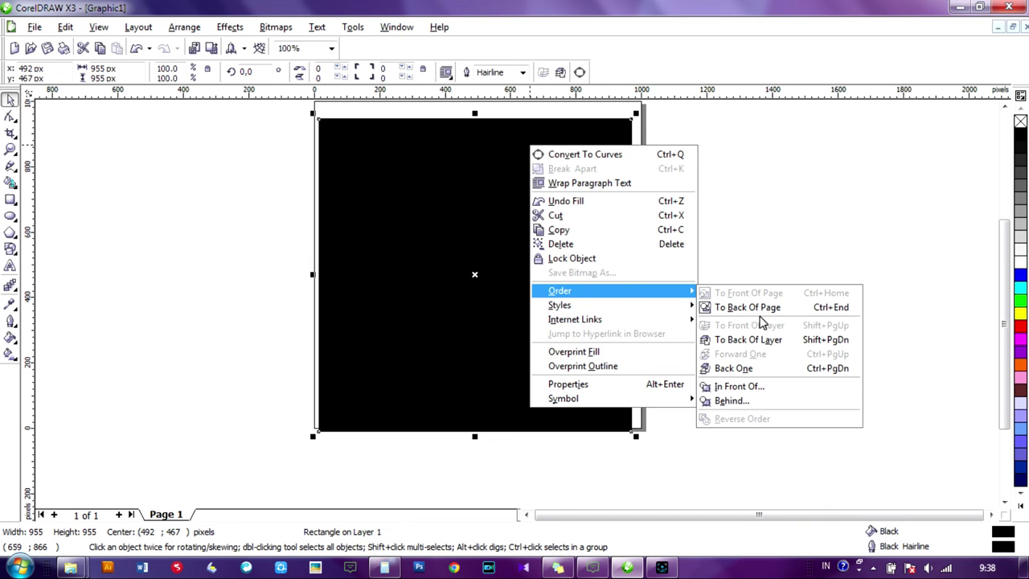
pyautogui.click(756, 339)
pyautogui.click(724, 294)
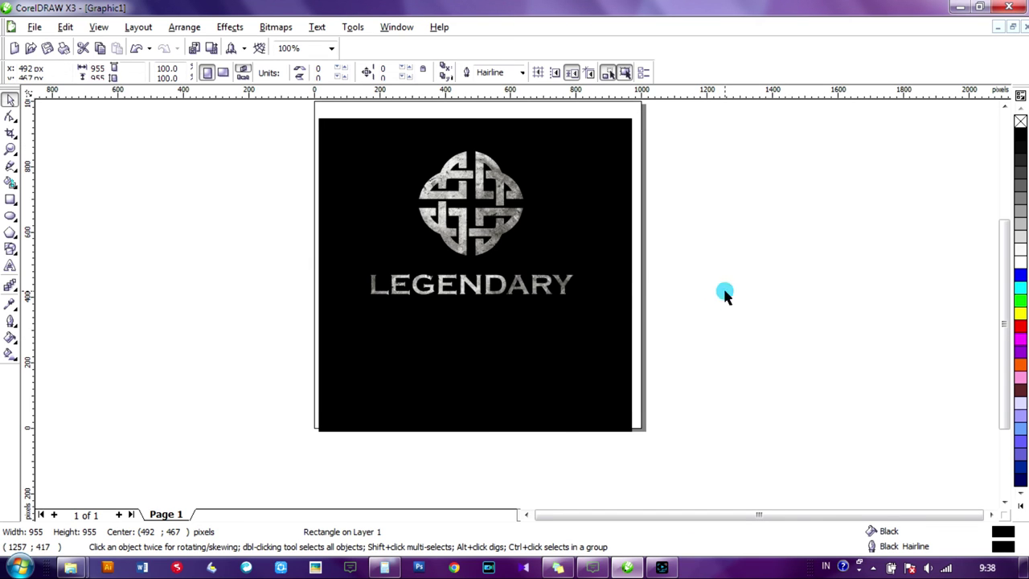
# Step: Group the textured logo with the LEGENDARY text
pyautogui.click(478, 219)
pyautogui.keyDown('shift'); pyautogui.click(478, 286); pyautogui.keyUp('shift')
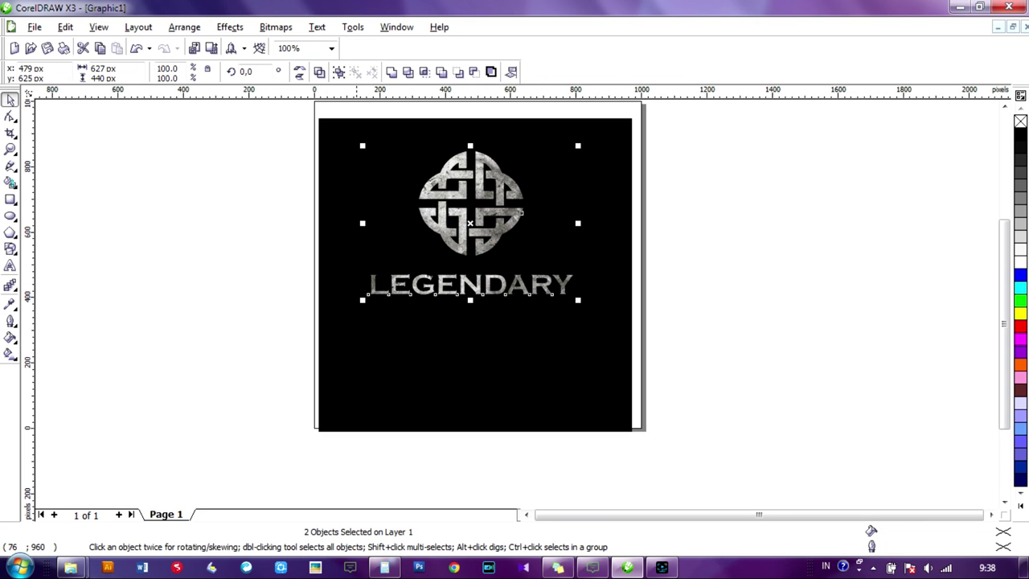
pyautogui.rightClick(481, 189)
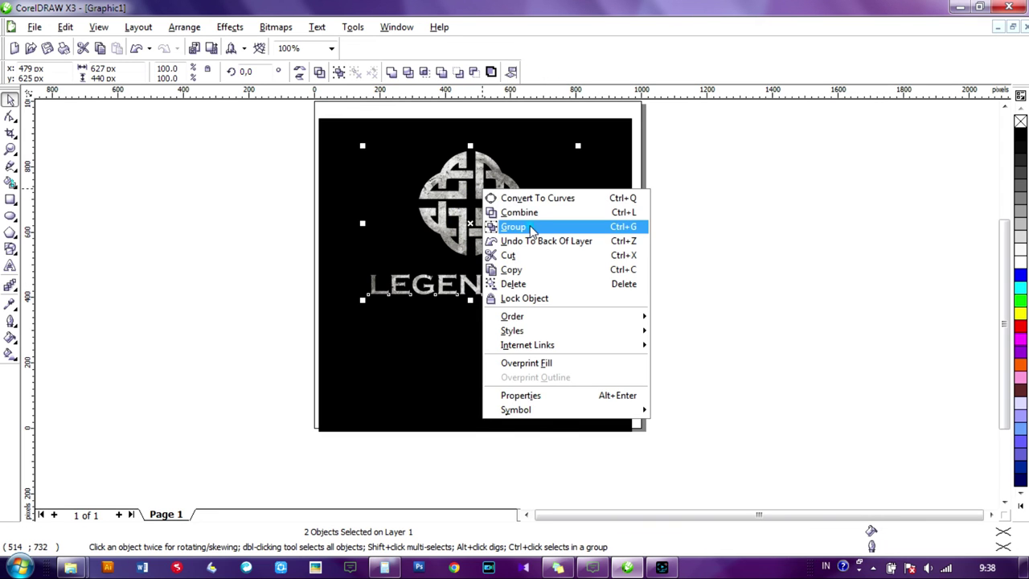
pyautogui.click(527, 227)
# Step: Align the logo and text group to the black square's centre both horizontally and vertically
pyautogui.keyDown('shift'); pyautogui.click(613, 246); pyautogui.keyUp('shift')
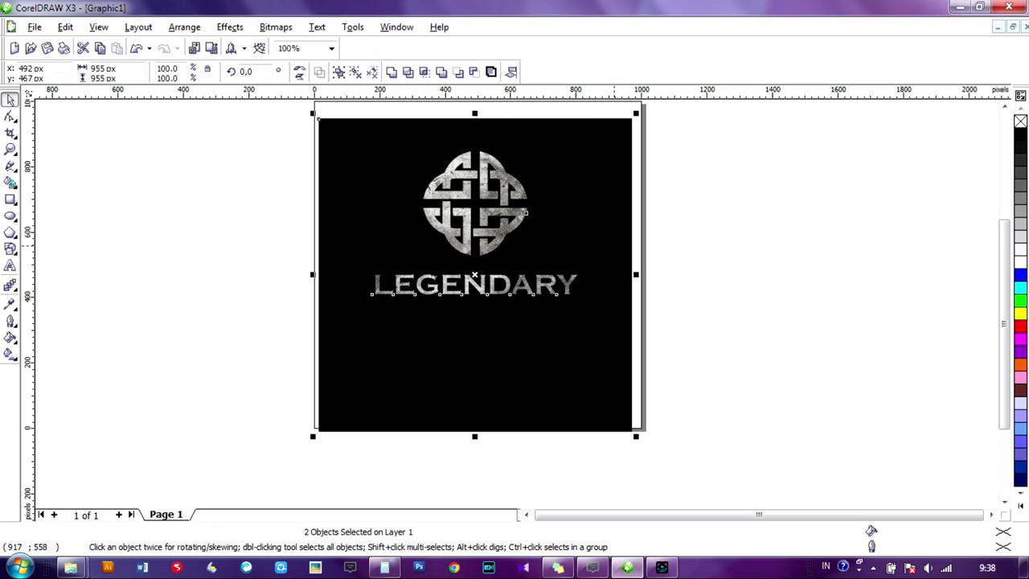
pyautogui.press('c')
pyautogui.press('e')
pyautogui.click(679, 288)
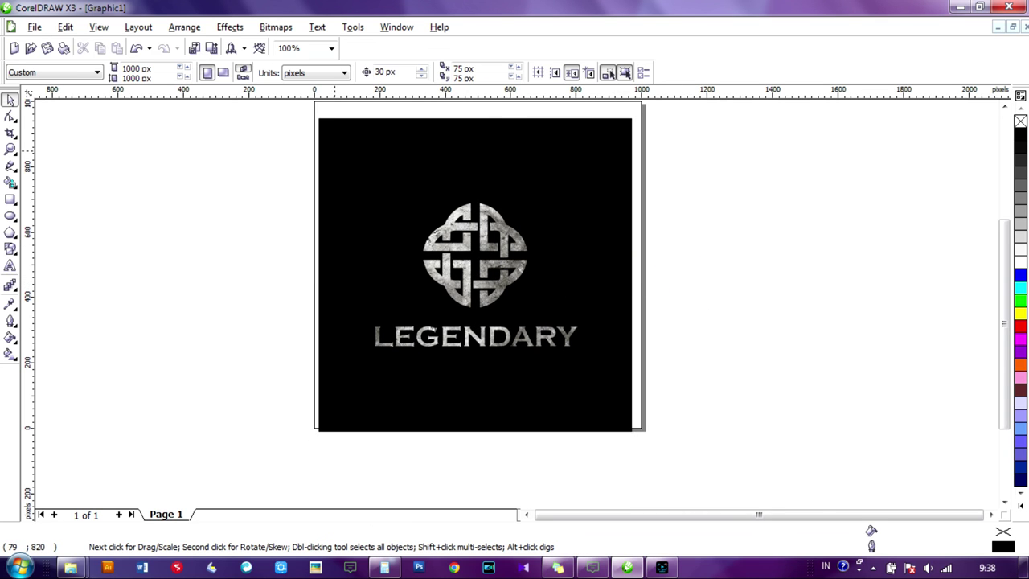
pyautogui.click(10, 149)
pyautogui.moveTo(314, 117); pyautogui.dragTo(638, 432)
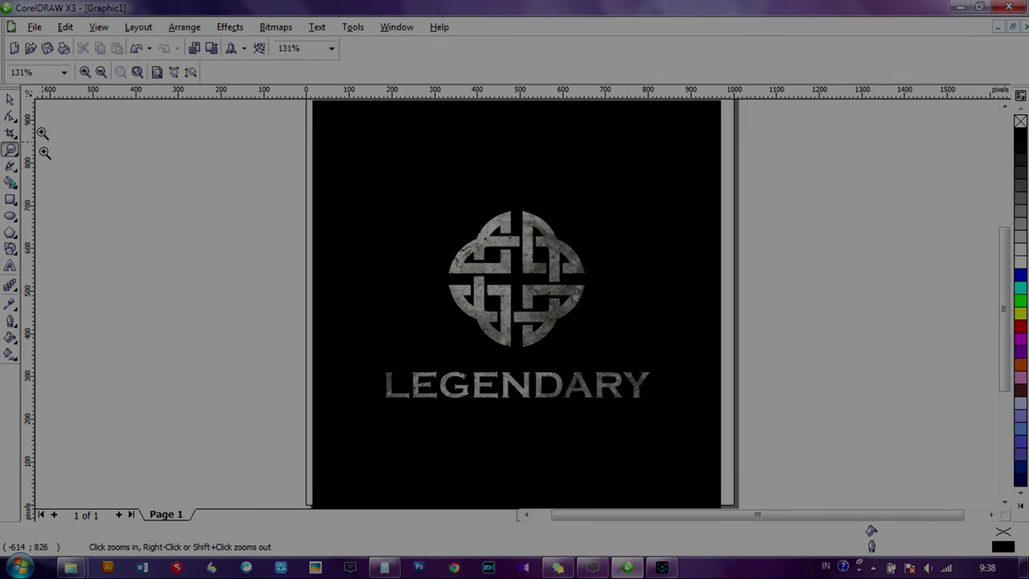
pyautogui.click(10, 99)
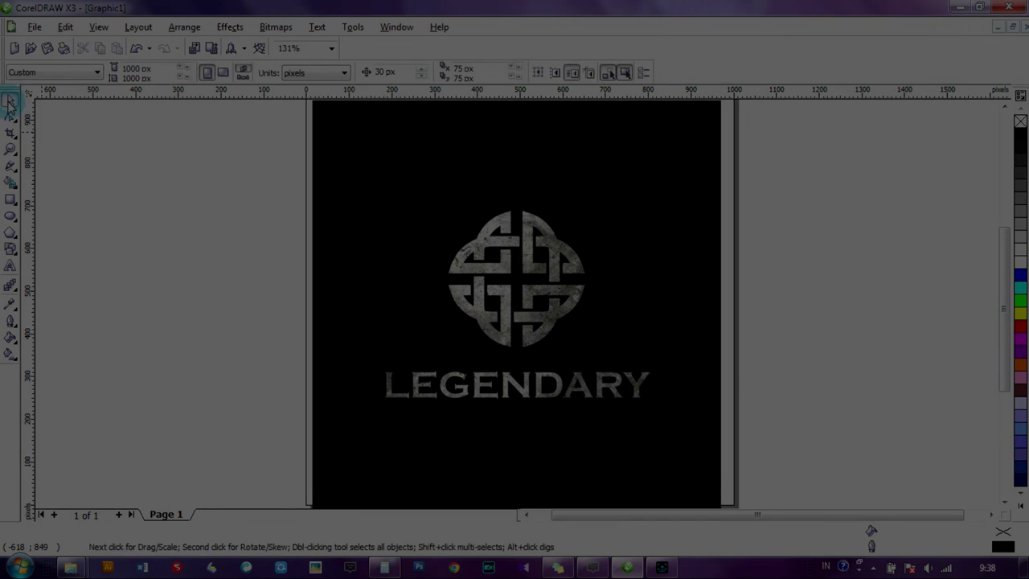